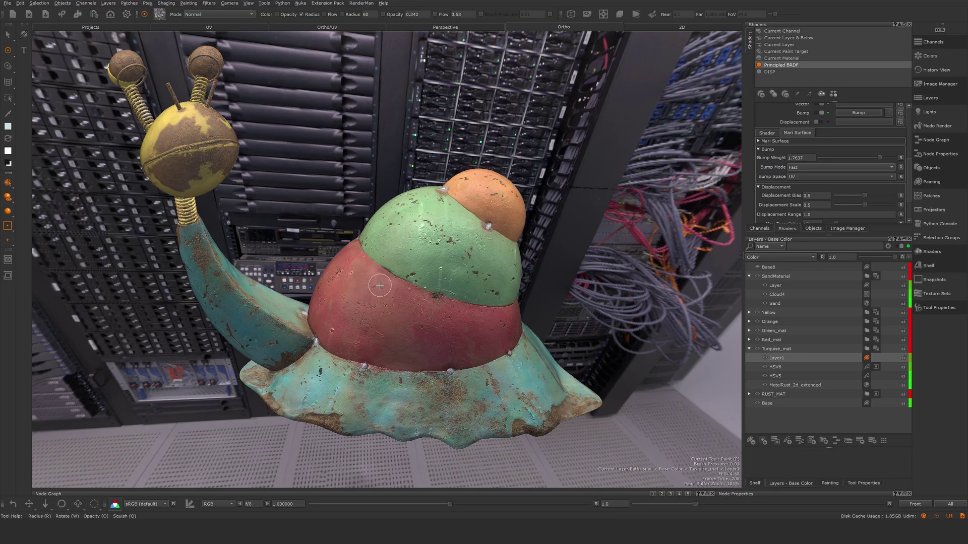
- Cache the layer stack up to and including the SandMaterial group
{"action": "left_click_drag", "start_coordinate": [392, 297], "coordinate": [473, 302], "text": "alt"}
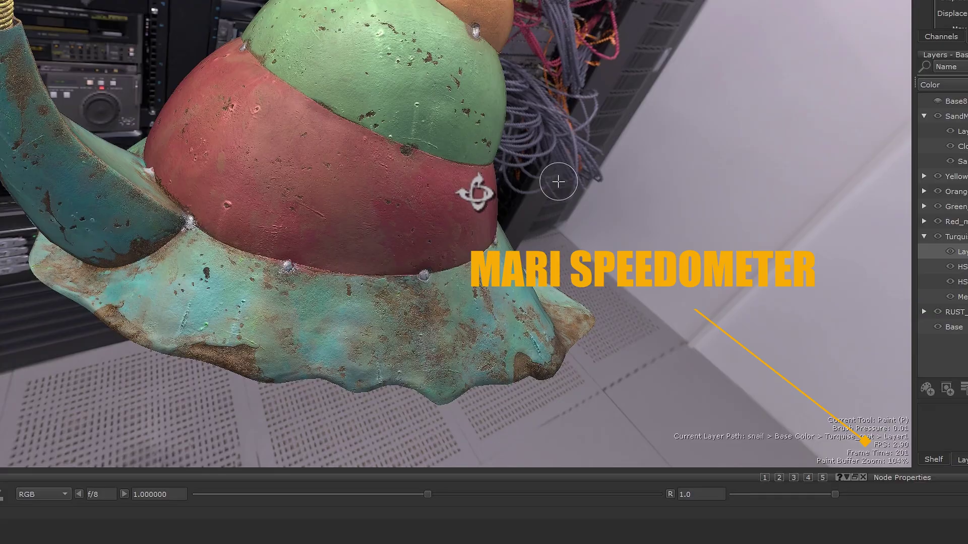
{"action": "mouse_move", "coordinate": [471, 195]}
{"action": "left_mouse_down", "text": "alt"}
{"action": "mouse_move", "coordinate": [426, 195]}
{"action": "mouse_move", "coordinate": [463, 186]}
{"action": "mouse_move", "coordinate": [483, 195]}
{"action": "left_mouse_up", "text": "alt"}
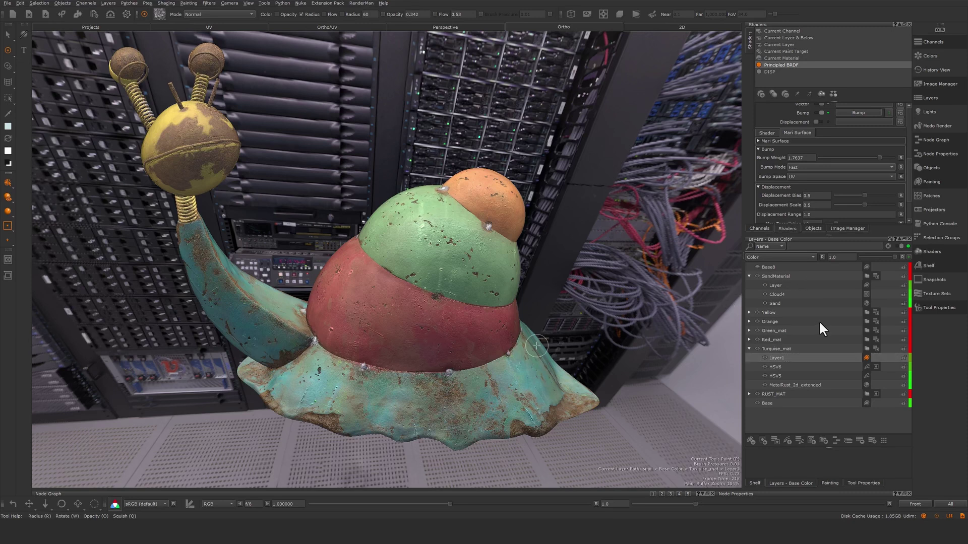
{"action": "right_click", "coordinate": [775, 277]}
{"action": "mouse_move", "coordinate": [810, 471]}
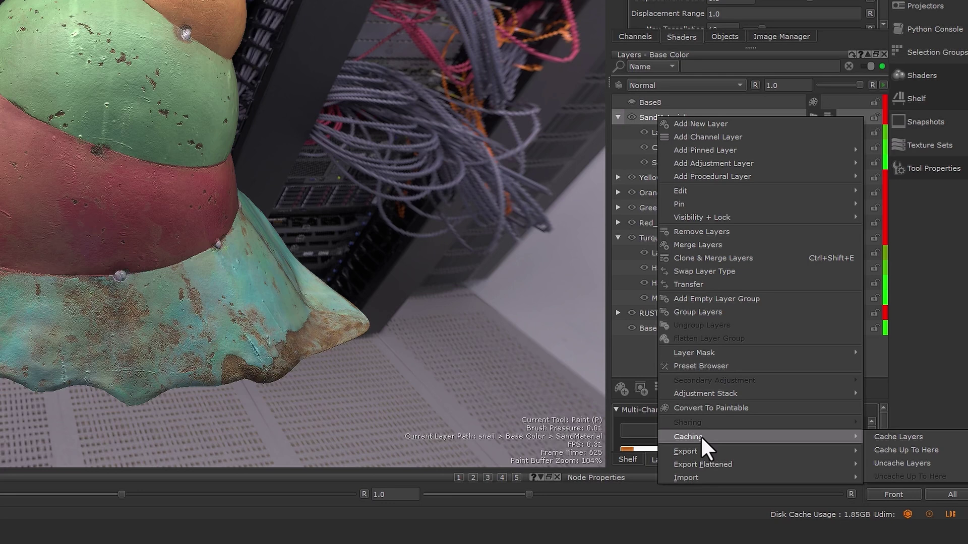
{"action": "left_click", "coordinate": [937, 450]}
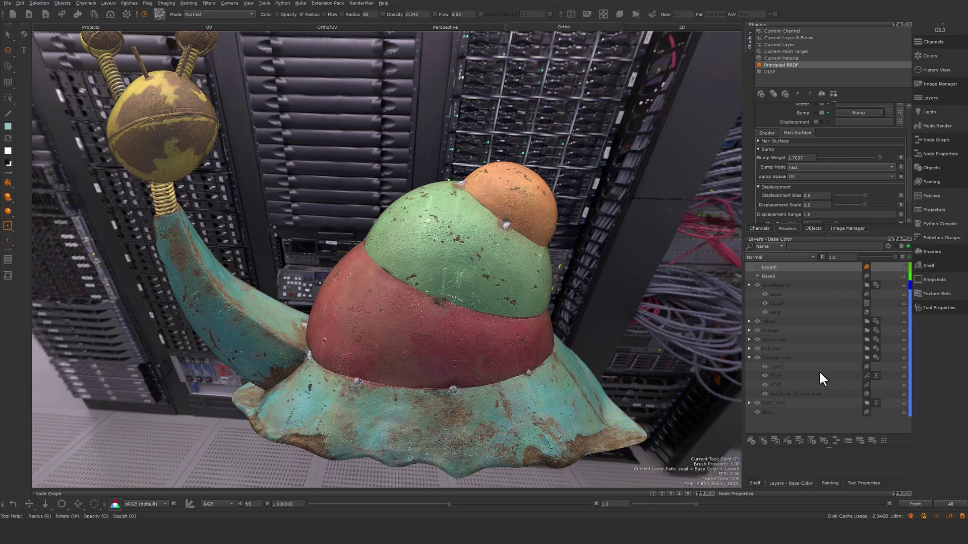
- Uncache the layer stack up to and including the SandMaterial group
{"action": "left_click_drag", "start_coordinate": [556, 307], "coordinate": [490, 309], "text": "alt"}
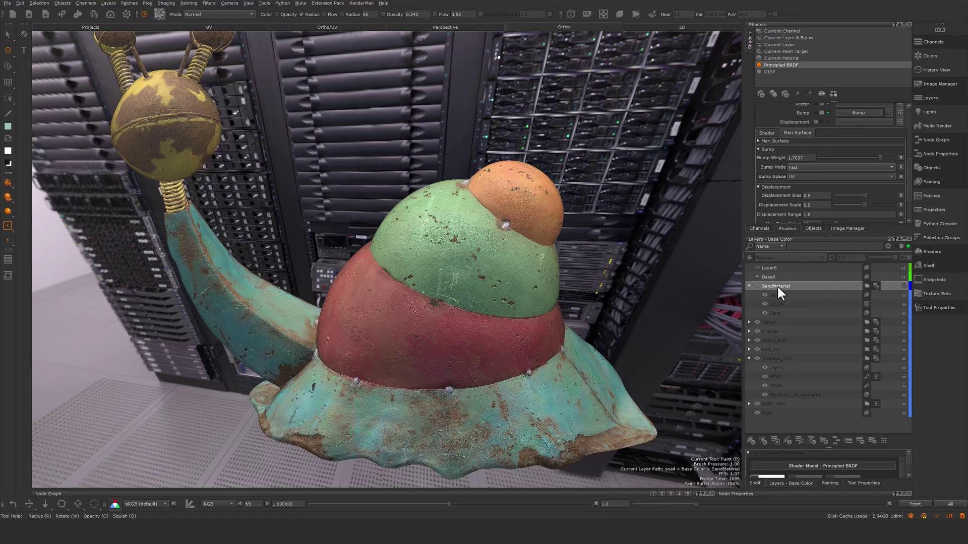
{"action": "right_click", "coordinate": [776, 286]}
{"action": "mouse_move", "coordinate": [810, 479]}
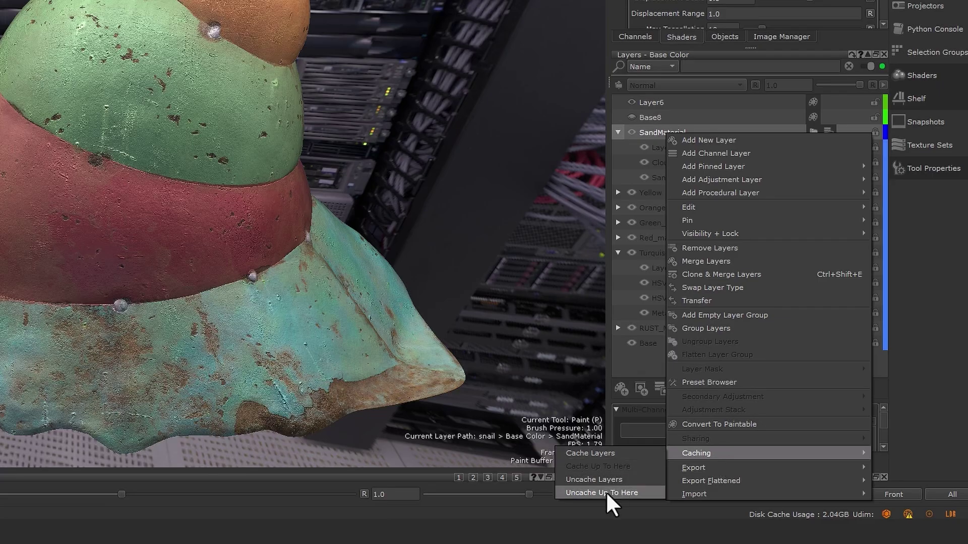
{"action": "left_click", "coordinate": [606, 492]}
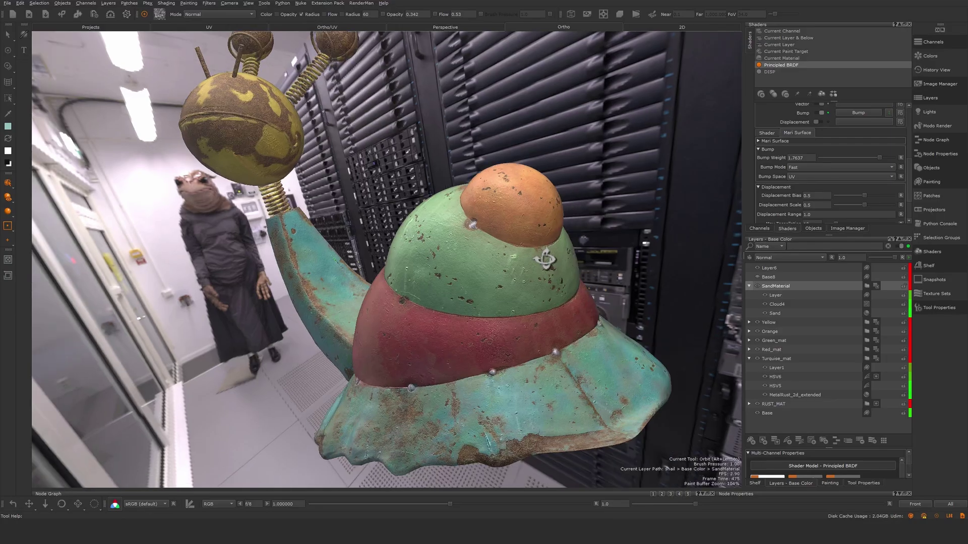
- Disable the Bump input of the Principled BRDF shader and test how smoothly the snail orbits and zooms
{"action": "mouse_move", "coordinate": [544, 259]}
{"action": "left_mouse_down", "text": "alt"}
{"action": "mouse_move", "coordinate": [591, 254]}
{"action": "mouse_move", "coordinate": [444, 270]}
{"action": "left_mouse_up", "text": "alt"}
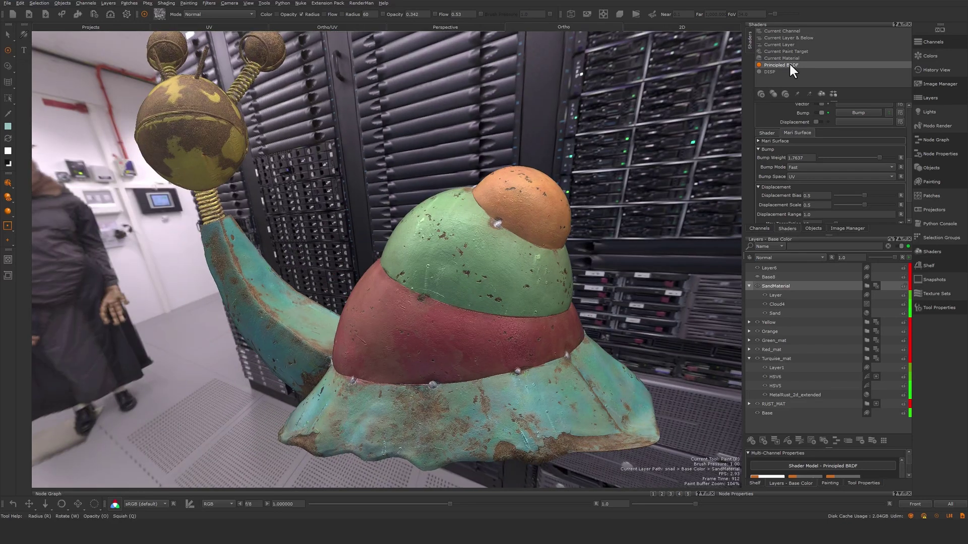
{"action": "left_click", "coordinate": [790, 66]}
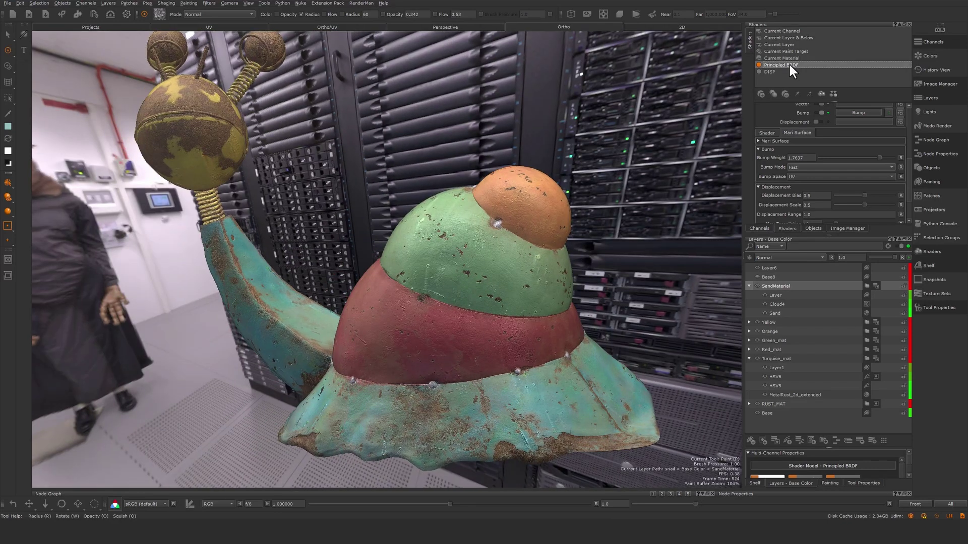
{"action": "left_click_drag", "start_coordinate": [909, 163], "coordinate": [911, 126]}
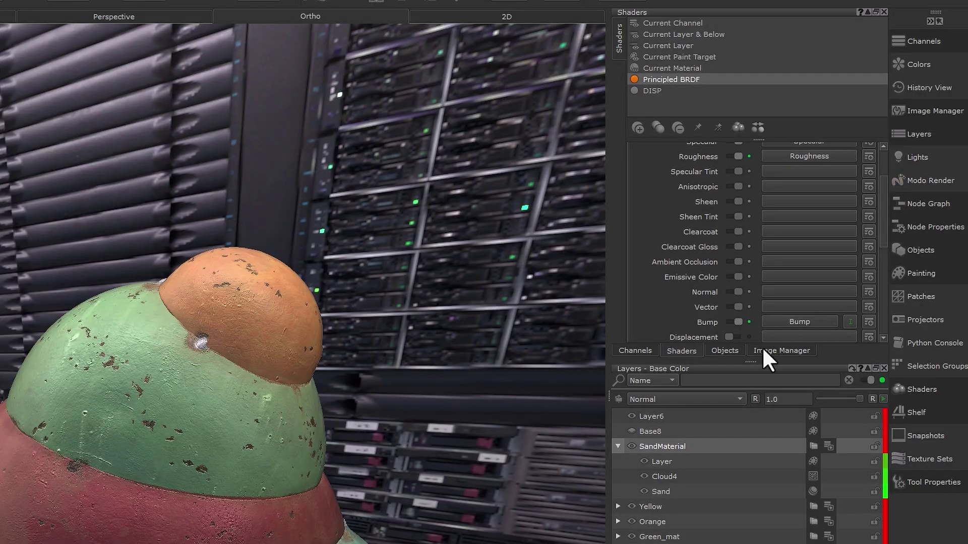
{"action": "left_click", "coordinate": [734, 321]}
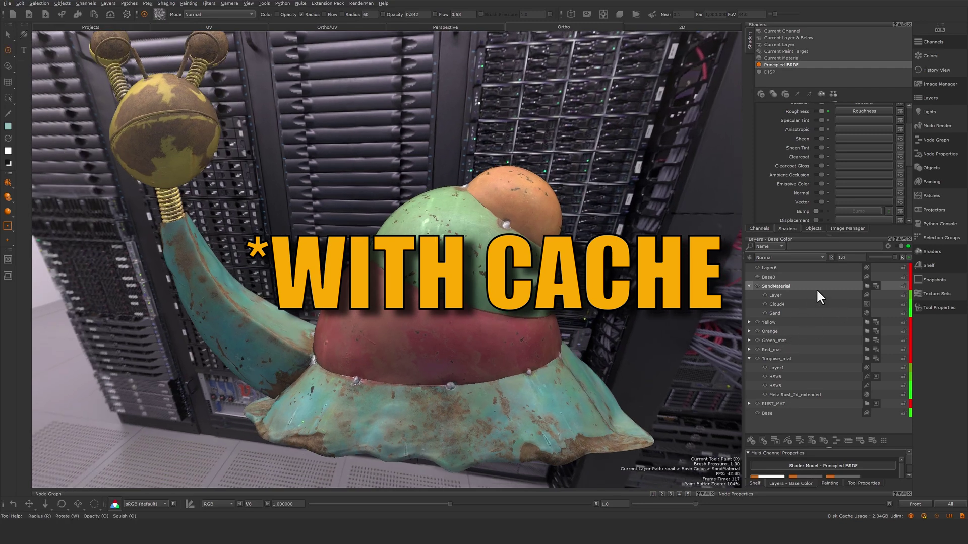
{"action": "left_click_drag", "start_coordinate": [489, 372], "coordinate": [549, 341], "text": "alt"}
{"action": "left_click_drag", "start_coordinate": [396, 325], "coordinate": [454, 332], "text": "alt"}
{"action": "mouse_move", "coordinate": [454, 332]}
{"action": "right_mouse_down", "text": "alt"}
{"action": "mouse_move", "coordinate": [501, 334]}
{"action": "mouse_move", "coordinate": [417, 329]}
{"action": "right_mouse_up", "text": "alt"}
{"action": "mouse_move", "coordinate": [417, 329]}
{"action": "left_mouse_down", "text": "alt"}
{"action": "mouse_move", "coordinate": [432, 341]}
{"action": "mouse_move", "coordinate": [467, 337]}
{"action": "left_mouse_up", "text": "alt"}
{"action": "right_click_drag", "start_coordinate": [467, 337], "coordinate": [429, 330], "text": "alt"}
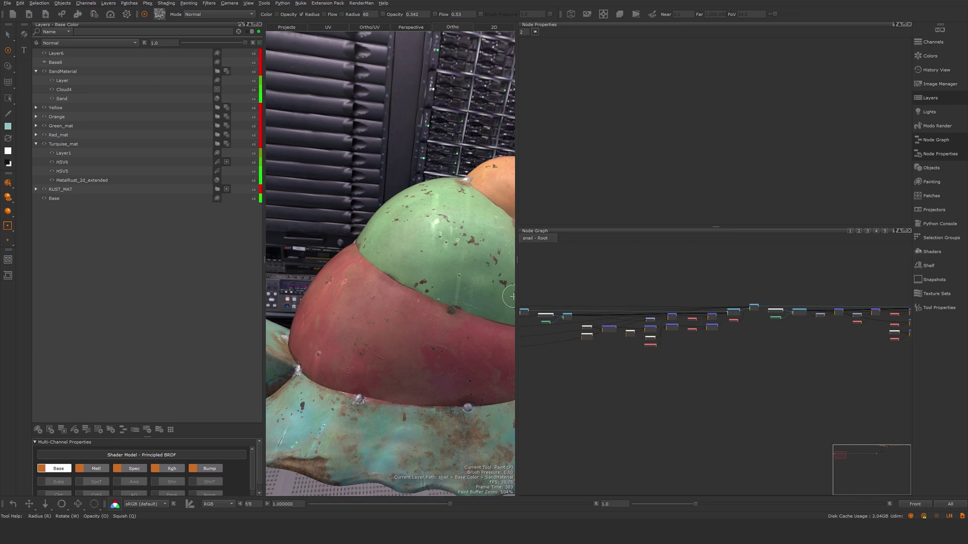
- Examine the layer nodes along the root node graph through to the channel outputs and the Principled BRDF node
{"action": "middle_click_drag", "start_coordinate": [808, 385], "coordinate": [608, 386]}
{"action": "scroll", "coordinate": [640, 386], "scroll_direction": "down", "scroll_amount": 1}
{"action": "middle_click_drag", "start_coordinate": [713, 390], "coordinate": [582, 385]}
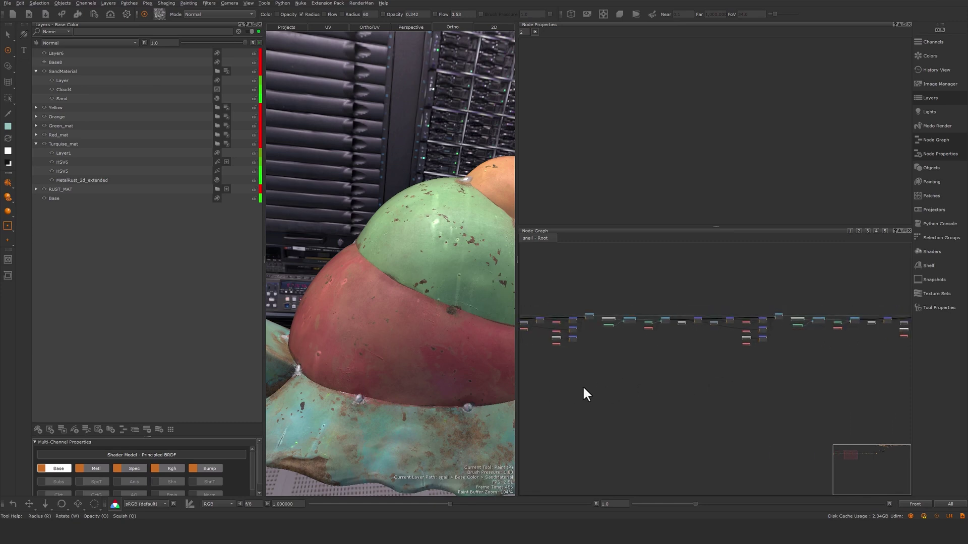
{"action": "middle_click_drag", "start_coordinate": [702, 390], "coordinate": [560, 389]}
{"action": "middle_click_drag", "start_coordinate": [770, 390], "coordinate": [649, 396]}
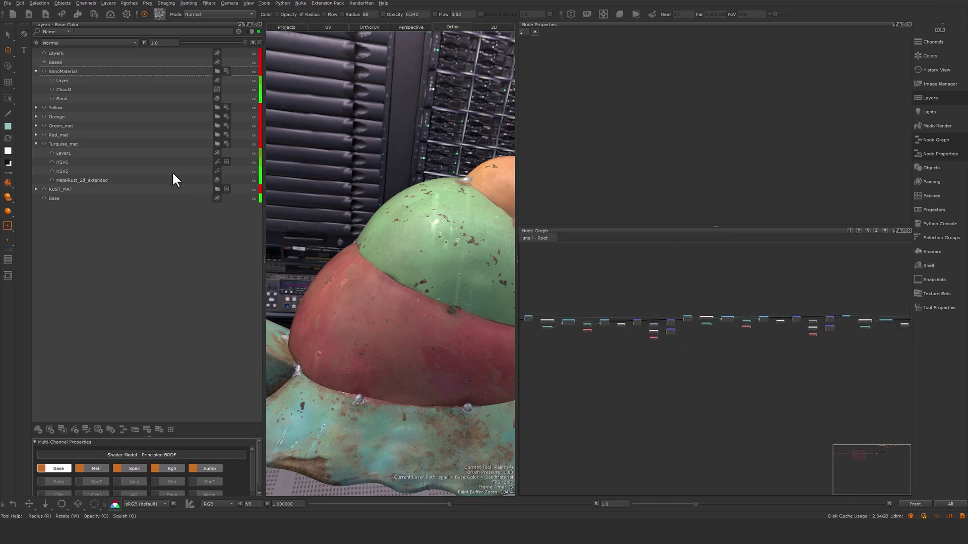
{"action": "middle_click_drag", "start_coordinate": [713, 342], "coordinate": [775, 337]}
{"action": "middle_click_drag", "start_coordinate": [651, 361], "coordinate": [540, 372]}
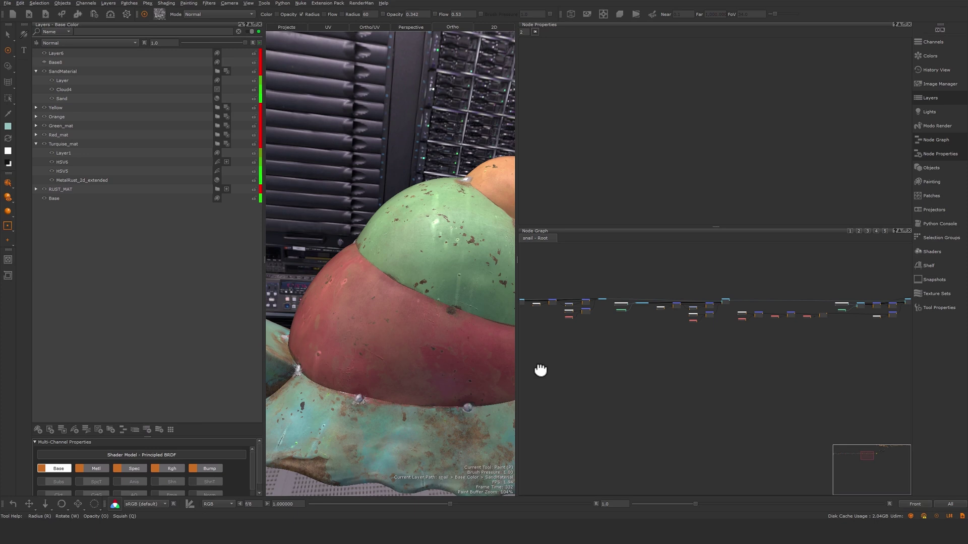
{"action": "scroll", "coordinate": [852, 302], "scroll_direction": "up", "scroll_amount": 5}
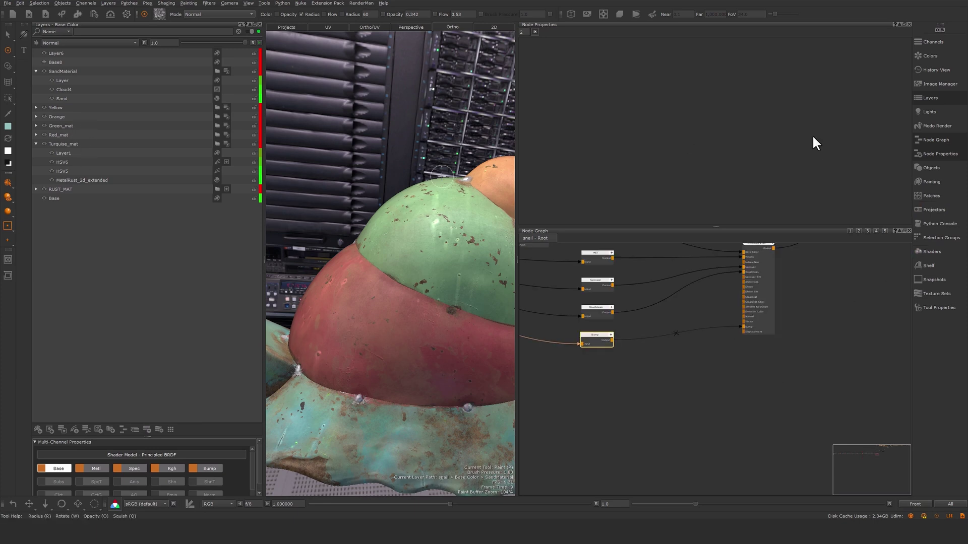
- Re-enable the Principled BRDF's Bump input and insert a 4096 x 4096, 16bit (Half) bake point between it and the Bump node
{"action": "left_click", "coordinate": [922, 252]}
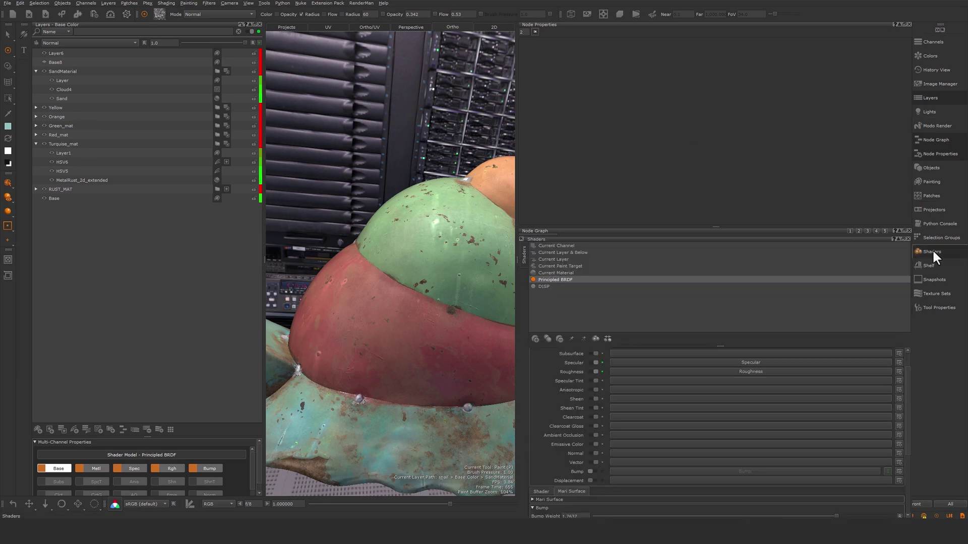
{"action": "left_click", "coordinate": [555, 280]}
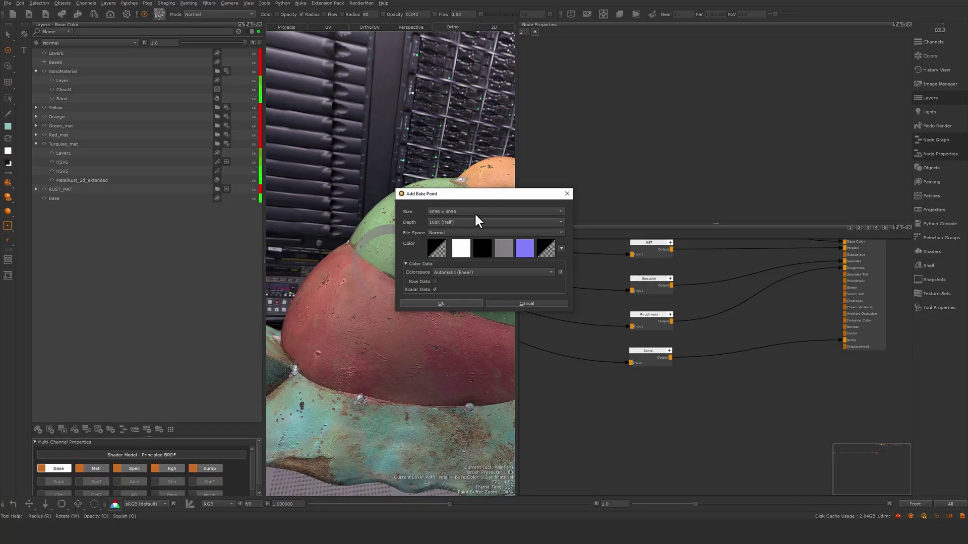
{"action": "left_click", "coordinate": [439, 303]}
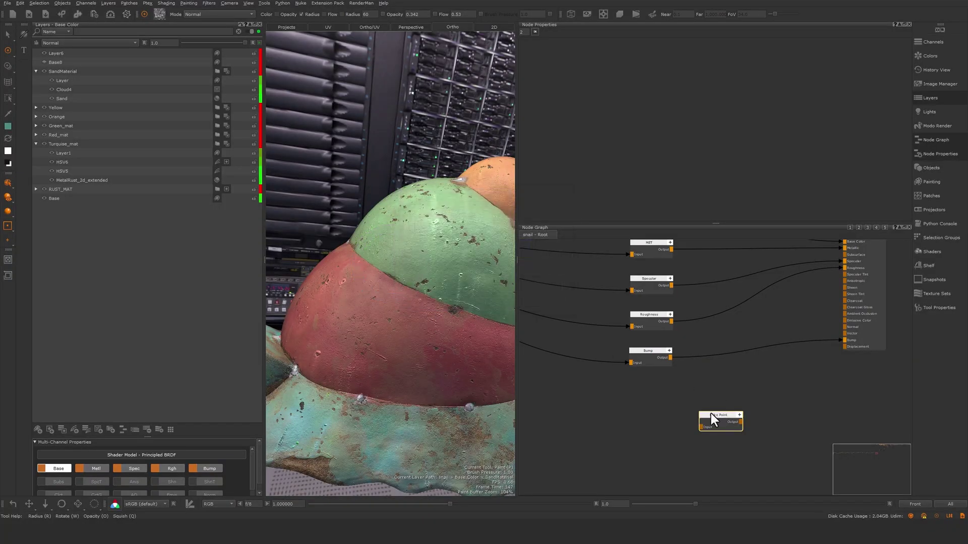
{"action": "left_click_drag", "start_coordinate": [712, 415], "coordinate": [734, 350]}
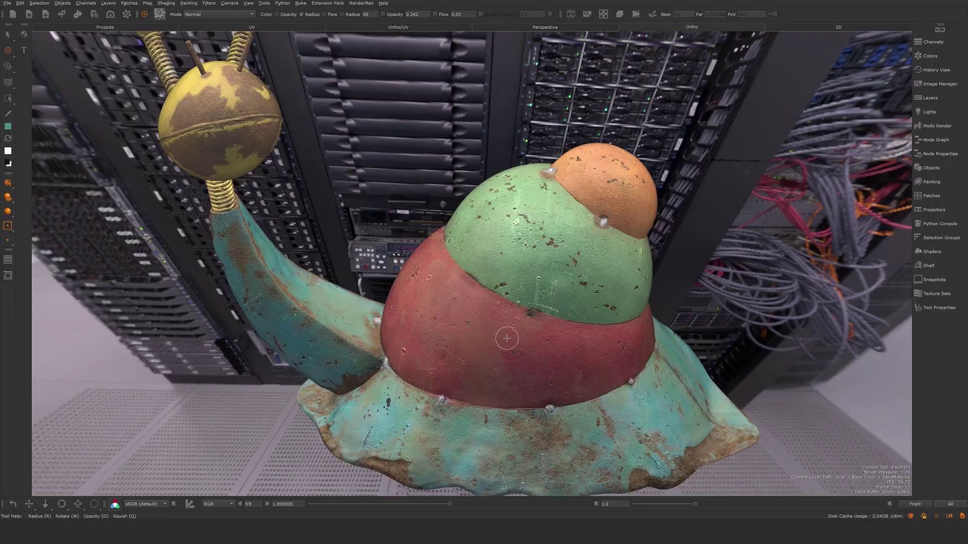
{"action": "mouse_move", "coordinate": [504, 339]}
{"action": "left_mouse_down", "text": "alt"}
{"action": "mouse_move", "coordinate": [484, 335]}
{"action": "mouse_move", "coordinate": [505, 342]}
{"action": "left_mouse_up", "text": "alt"}
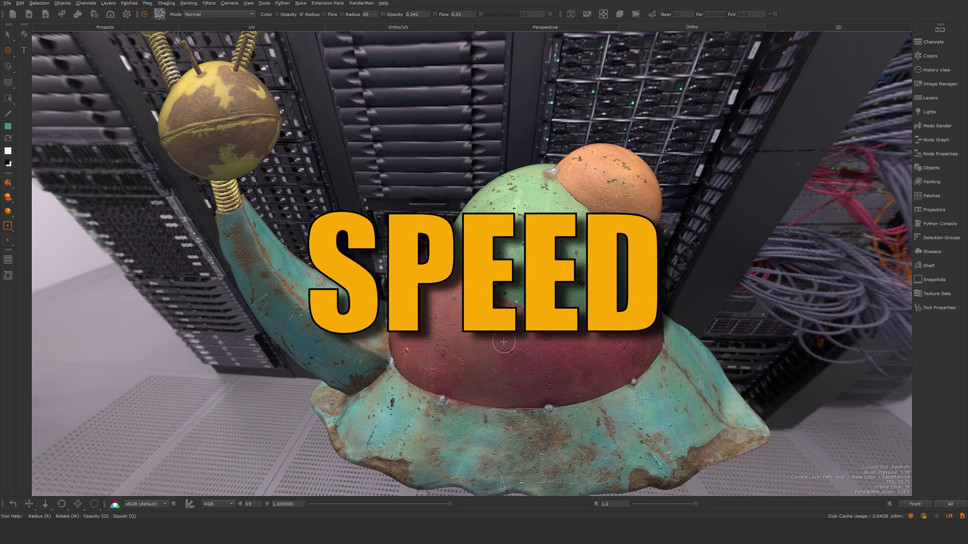
{"action": "mouse_move", "coordinate": [506, 342]}
{"action": "middle_mouse_down", "text": "alt"}
{"action": "mouse_move", "coordinate": [494, 323]}
{"action": "mouse_move", "coordinate": [445, 302]}
{"action": "mouse_move", "coordinate": [439, 311]}
{"action": "middle_mouse_up", "text": "alt"}
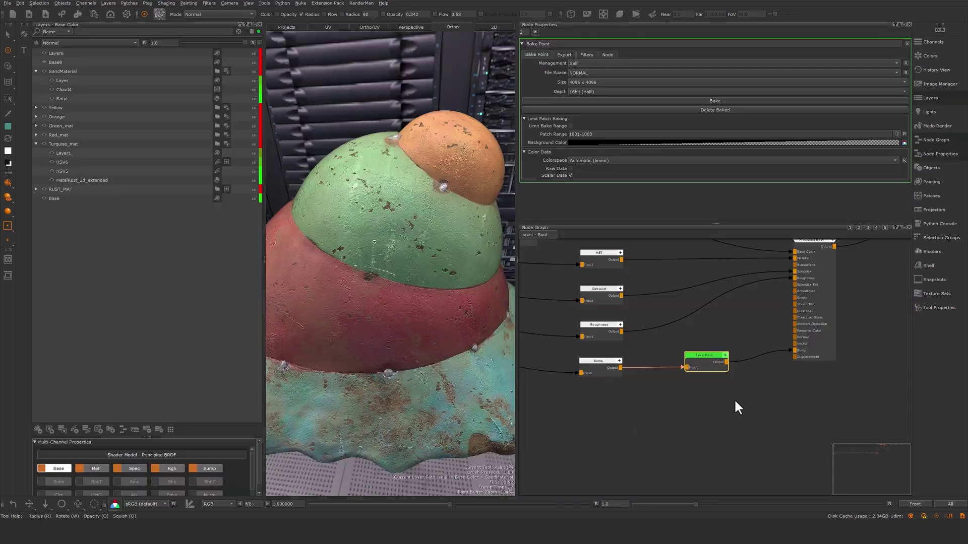
- Enlarge the node graph and look inside the Sand material node at its internal network
{"action": "key", "text": "space"}
{"action": "middle_click_drag", "start_coordinate": [406, 358], "coordinate": [684, 366]}
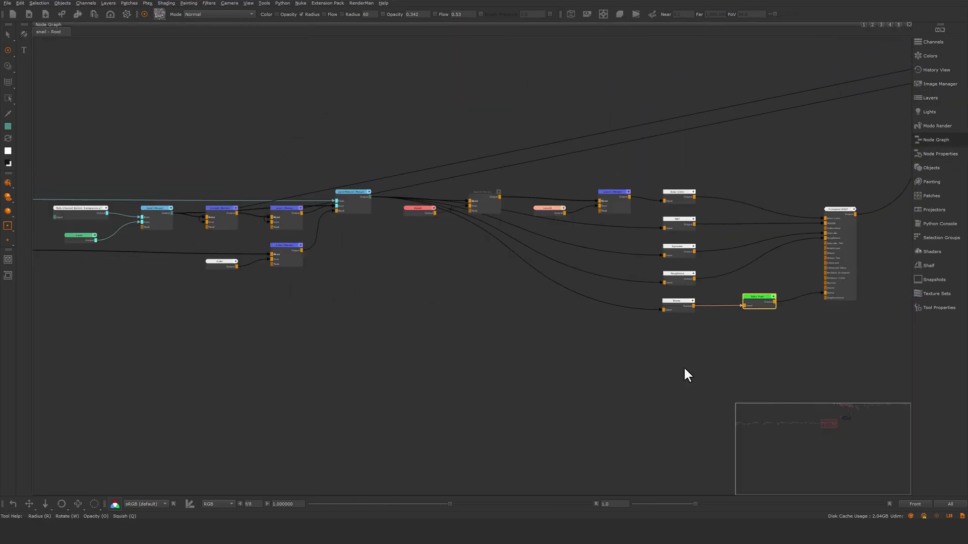
{"action": "scroll", "coordinate": [683, 365], "scroll_direction": "down", "scroll_amount": 2}
{"action": "scroll", "coordinate": [376, 268], "scroll_direction": "up", "scroll_amount": 5}
{"action": "left_click", "coordinate": [245, 304]}
{"action": "double_click", "coordinate": [247, 306]}
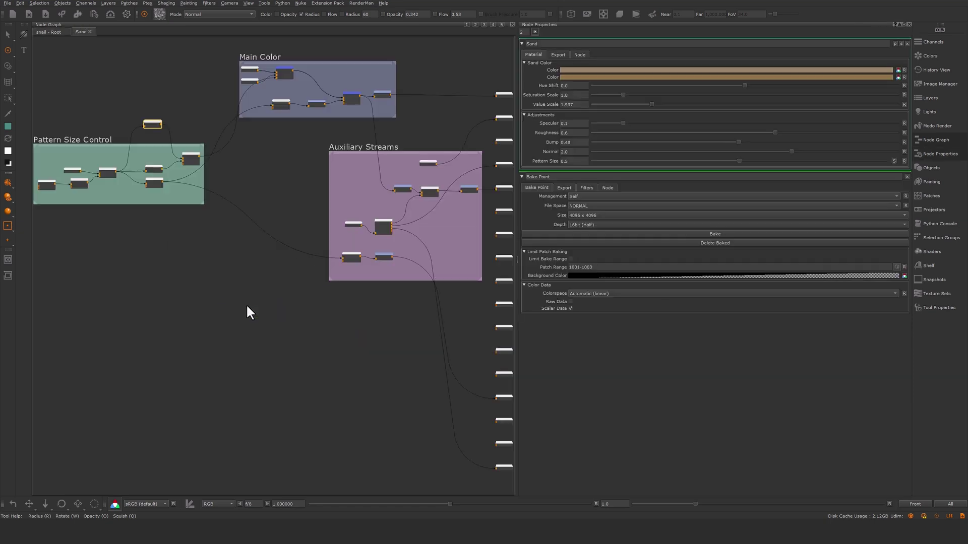
{"action": "scroll", "coordinate": [288, 379], "scroll_direction": "down", "scroll_amount": 3}
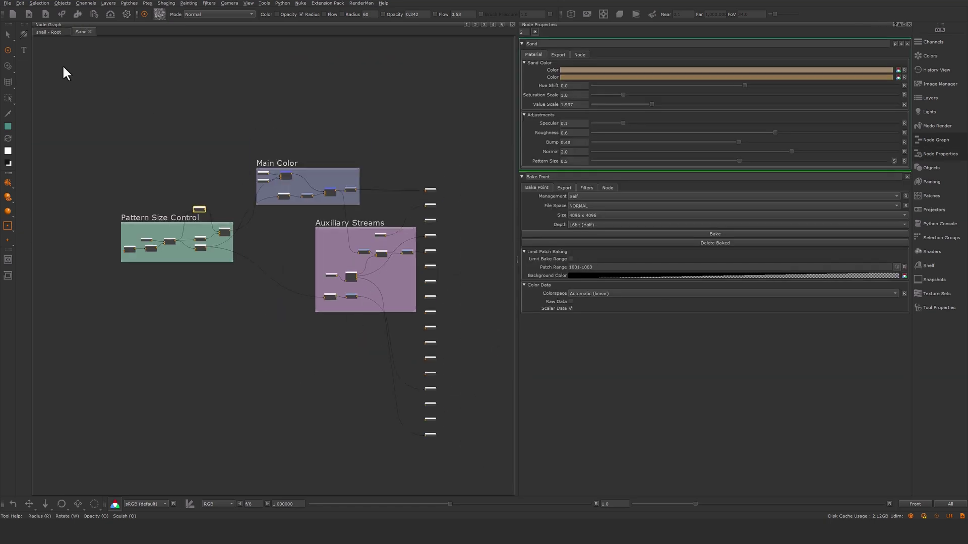
- Return to the root graph and expand the SandMaterial merge node to view its individual channel ports, then collapse it
{"action": "left_click", "coordinate": [49, 32]}
{"action": "scroll", "coordinate": [321, 321], "scroll_direction": "up", "scroll_amount": 1}
{"action": "middle_click_drag", "start_coordinate": [474, 323], "coordinate": [303, 316]}
{"action": "scroll", "coordinate": [304, 316], "scroll_direction": "down", "scroll_amount": 6}
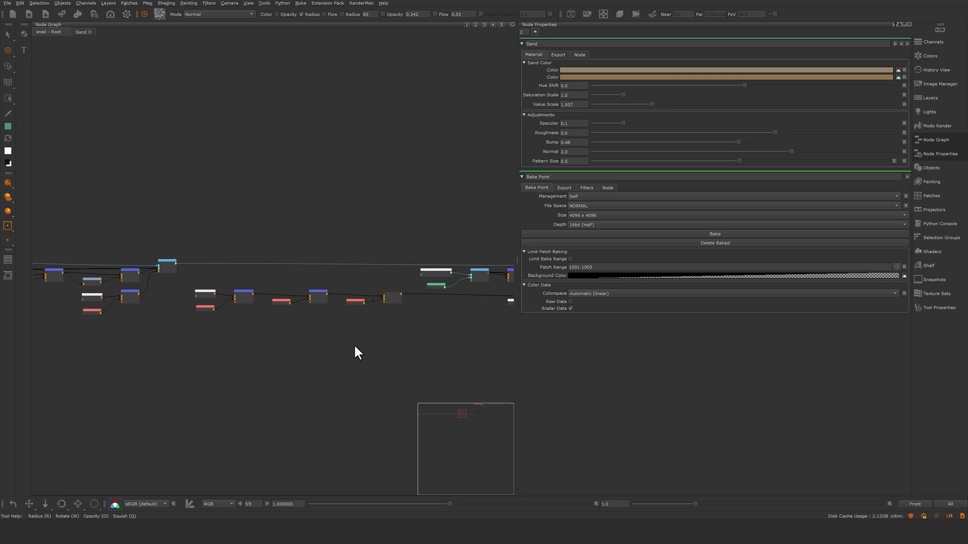
{"action": "scroll", "coordinate": [355, 347], "scroll_direction": "down", "scroll_amount": 2}
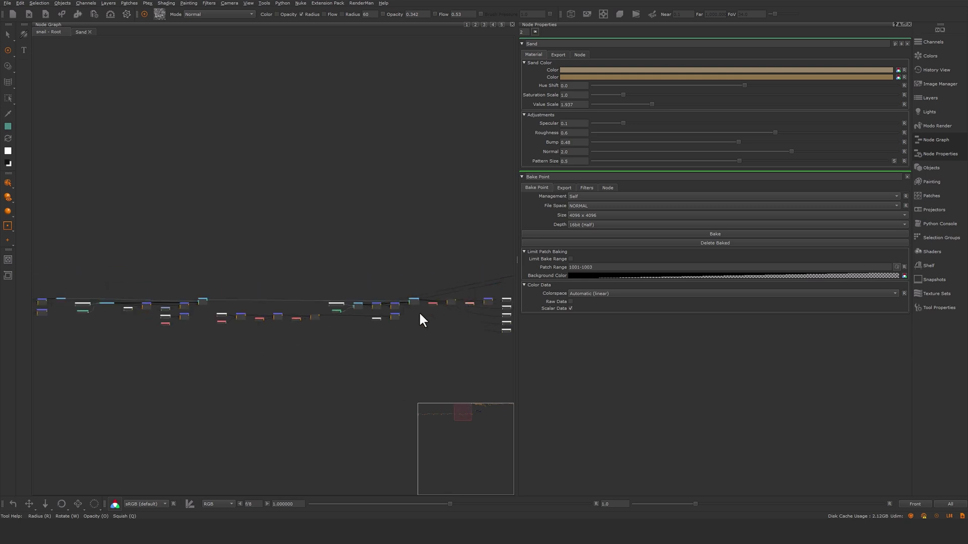
{"action": "scroll", "coordinate": [368, 345], "scroll_direction": "up", "scroll_amount": 4}
{"action": "scroll", "coordinate": [373, 338], "scroll_direction": "up", "scroll_amount": 1}
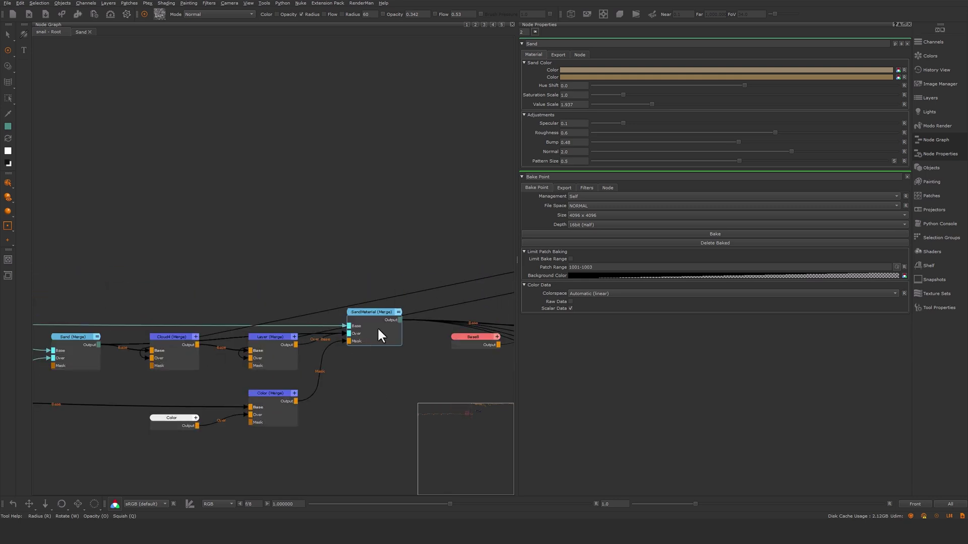
{"action": "left_click", "coordinate": [398, 312]}
{"action": "middle_click_drag", "start_coordinate": [385, 343], "coordinate": [386, 175]}
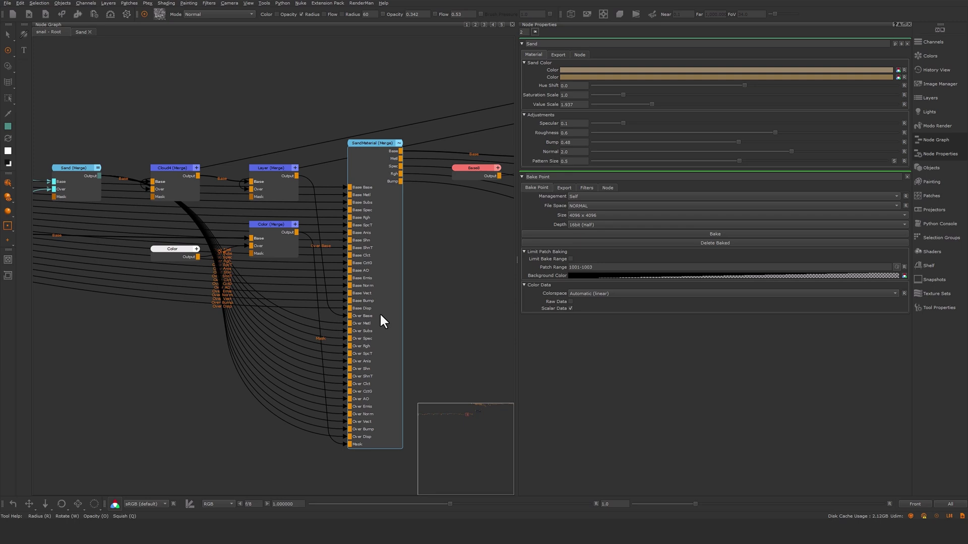
{"action": "left_click", "coordinate": [399, 144]}
- Examine the channel output nodes and the bake point between the Bump node and the shader
{"action": "scroll", "coordinate": [407, 302], "scroll_direction": "down", "scroll_amount": 6}
{"action": "middle_click_drag", "start_coordinate": [395, 373], "coordinate": [337, 360]}
{"action": "left_click", "coordinate": [429, 302]}
{"action": "middle_click_drag", "start_coordinate": [394, 328], "coordinate": [376, 336]}
{"action": "scroll", "coordinate": [414, 310], "scroll_direction": "up", "scroll_amount": 7}
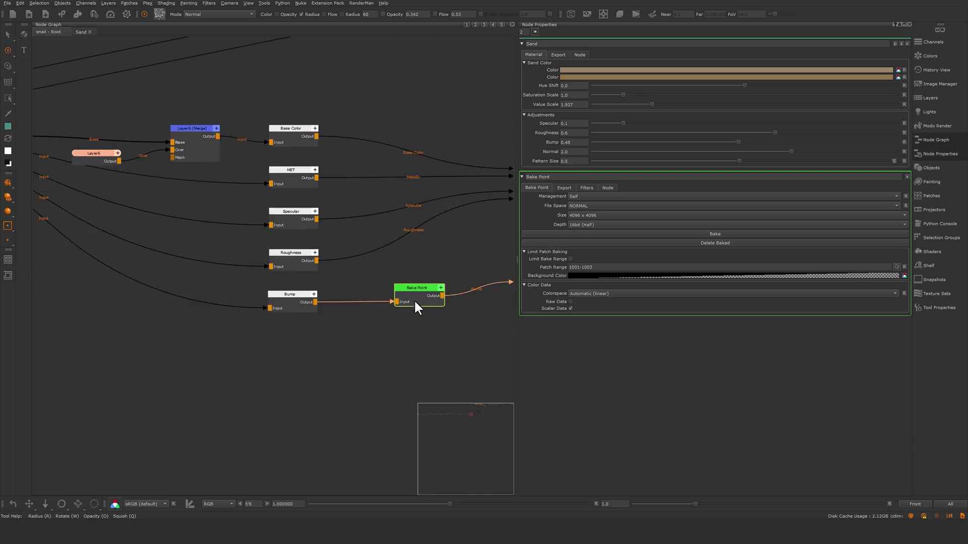
{"action": "left_click_drag", "start_coordinate": [413, 302], "coordinate": [403, 300]}
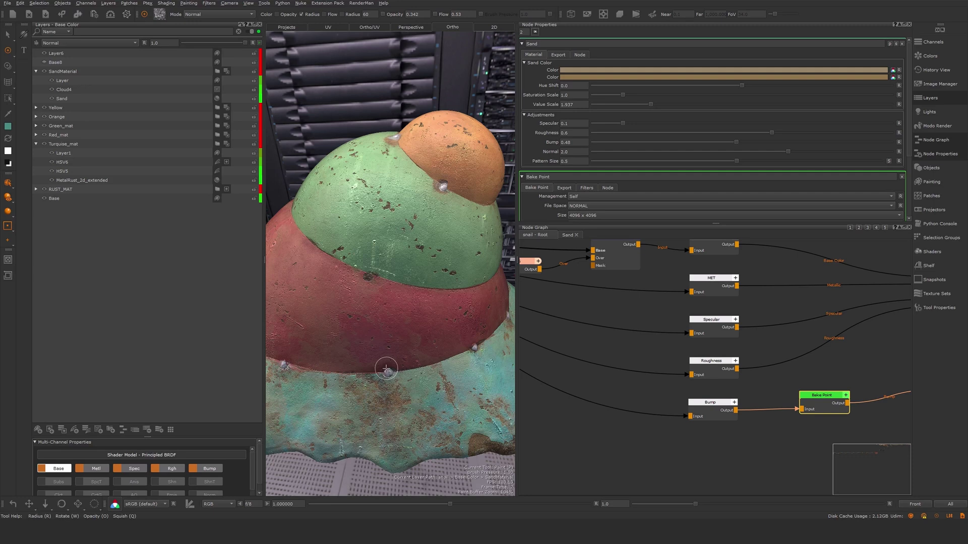
- Move the selected chain of nodes from above the large network into the empty area below the snail's shading network
{"action": "scroll", "coordinate": [787, 353], "scroll_direction": "down", "scroll_amount": 8}
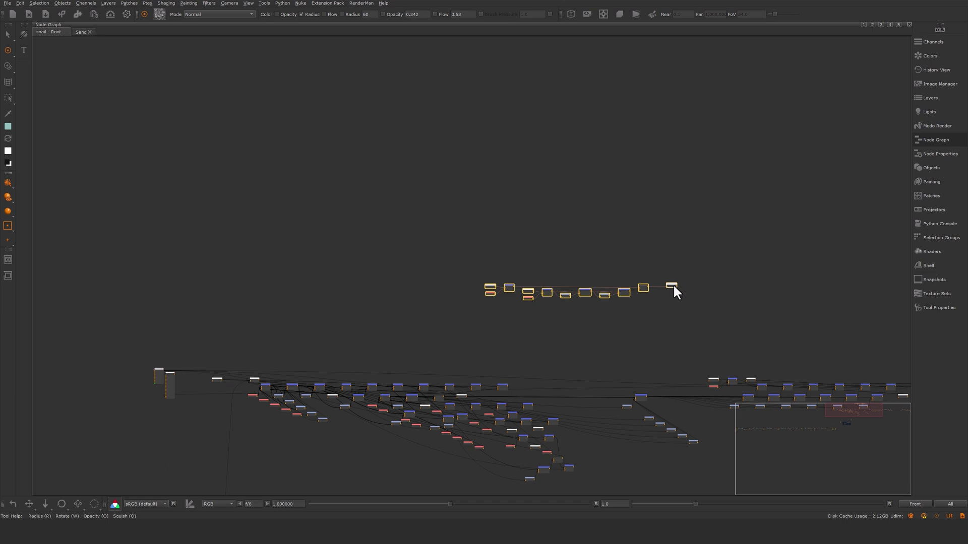
{"action": "left_click_drag", "start_coordinate": [673, 283], "coordinate": [616, 475]}
{"action": "middle_click_drag", "start_coordinate": [662, 419], "coordinate": [661, 75]}
{"action": "scroll", "coordinate": [638, 148], "scroll_direction": "down", "scroll_amount": 3}
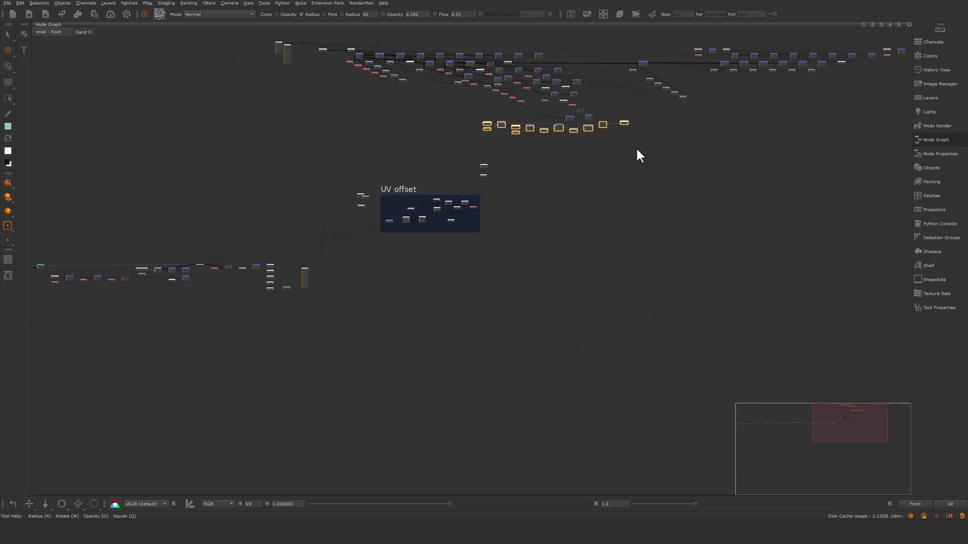
{"action": "left_click_drag", "start_coordinate": [628, 126], "coordinate": [302, 366]}
{"action": "middle_click_drag", "start_coordinate": [497, 319], "coordinate": [798, 255]}
{"action": "scroll", "coordinate": [563, 292], "scroll_direction": "up", "scroll_amount": 3}
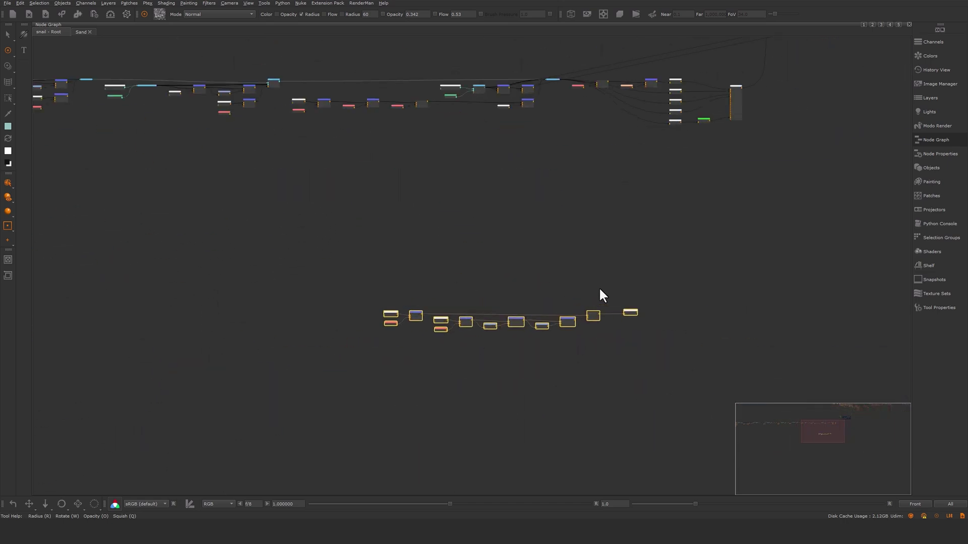
- Add a backdrop around the moved chain of nodes
{"action": "left_click", "coordinate": [601, 286]}
{"action": "left_click_drag", "start_coordinate": [693, 259], "coordinate": [267, 384]}
{"action": "key", "text": "Tab"}
{"action": "type", "text": "b"}
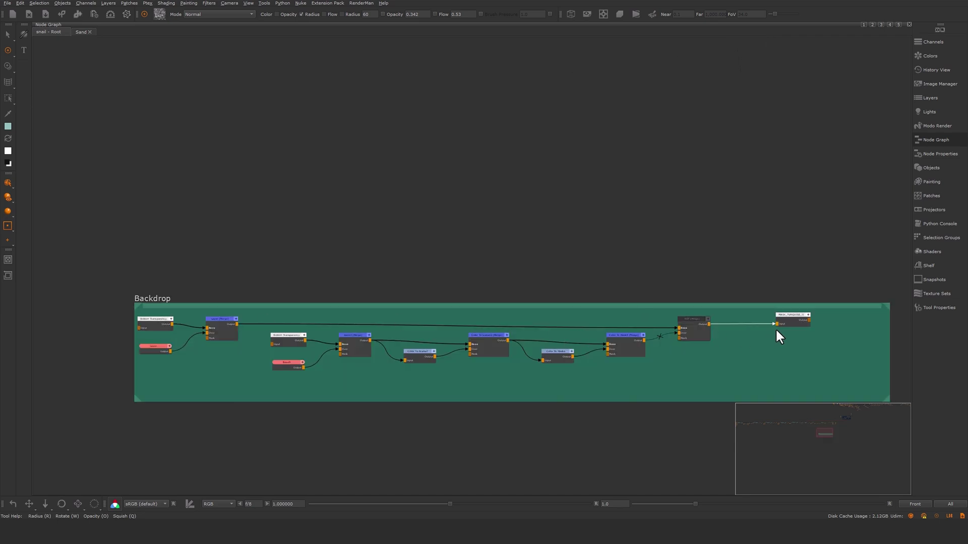
- Add a Bake Point node fed by MASK_TURQUISE_II and position it inside the green backdrop
{"action": "scroll", "coordinate": [779, 337], "scroll_direction": "up", "scroll_amount": 3}
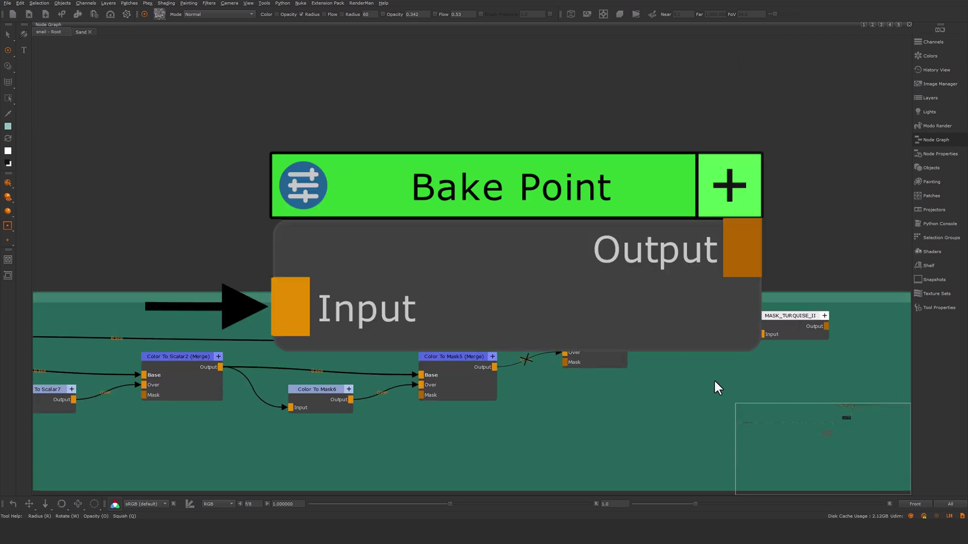
{"action": "middle_click_drag", "start_coordinate": [694, 373], "coordinate": [373, 402]}
{"action": "left_click_drag", "start_coordinate": [460, 354], "coordinate": [452, 355]}
{"action": "left_click", "coordinate": [595, 366]}
{"action": "key", "text": "Tab"}
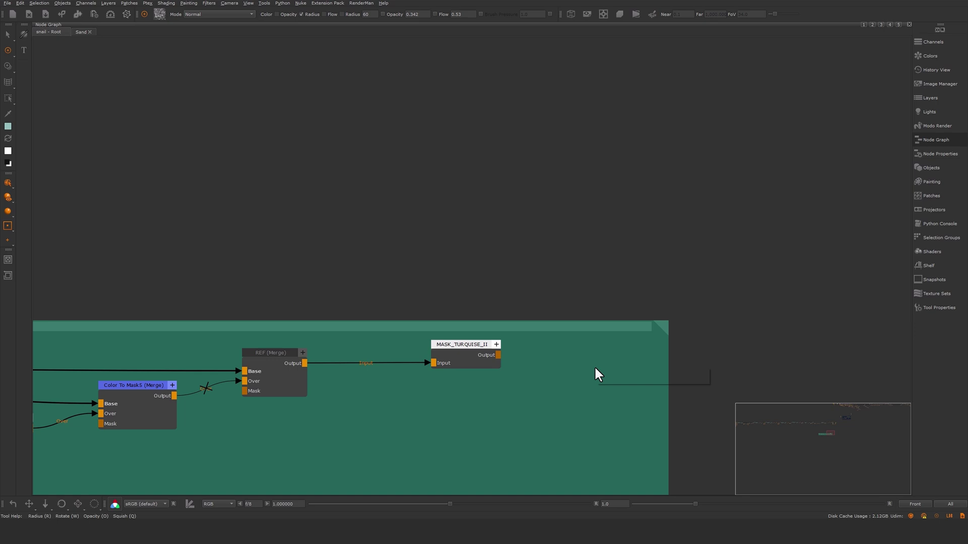
{"action": "key", "text": "Return"}
{"action": "left_click", "coordinate": [434, 290]}
{"action": "left_click", "coordinate": [448, 303]}
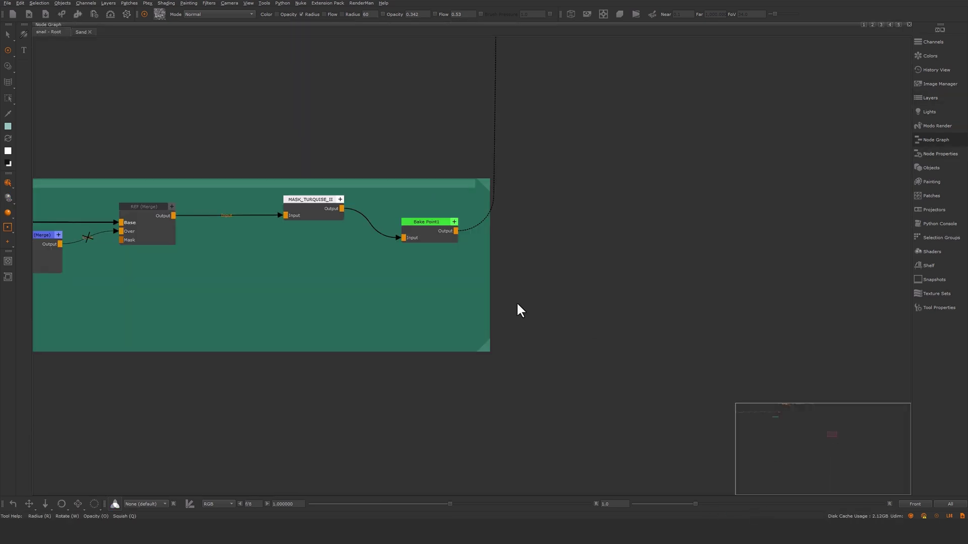
{"action": "left_click_drag", "start_coordinate": [597, 389], "coordinate": [599, 395]}
{"action": "left_click_drag", "start_coordinate": [413, 224], "coordinate": [434, 235]}
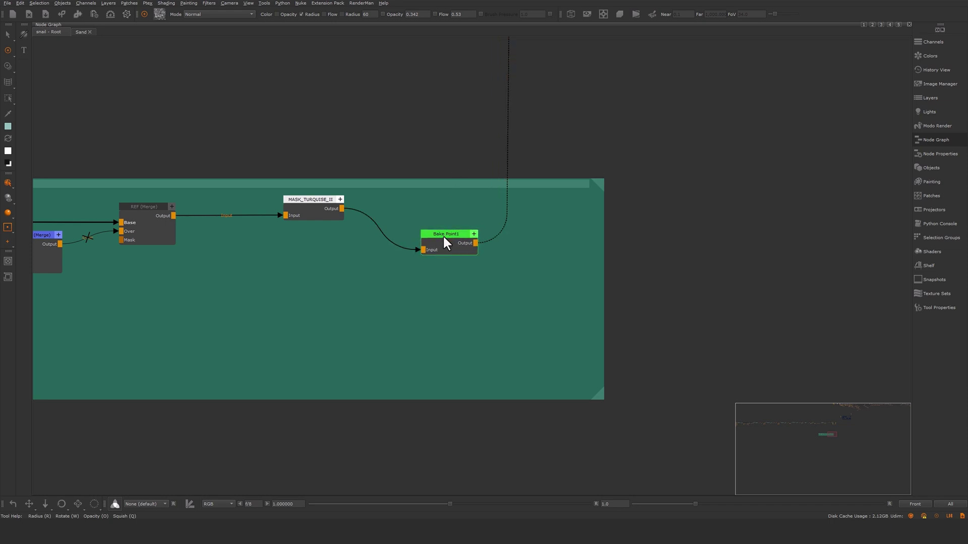
- Set the new bake point's export Geo-Channel to MSK_turquise
{"action": "left_click", "coordinate": [442, 236]}
{"action": "double_click", "coordinate": [442, 237]}
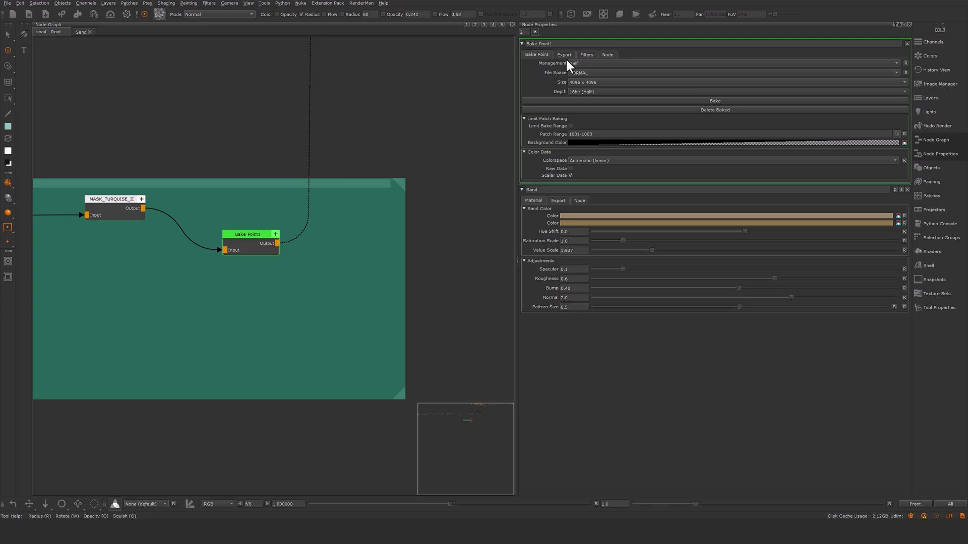
{"action": "middle_click_drag", "start_coordinate": [267, 271], "coordinate": [283, 296]}
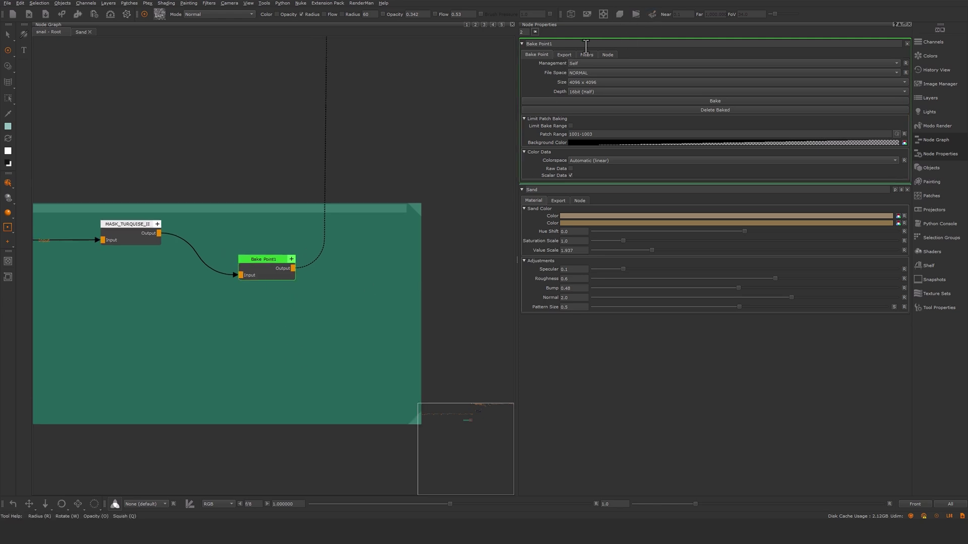
{"action": "left_click", "coordinate": [564, 54]}
{"action": "left_click", "coordinate": [580, 72]}
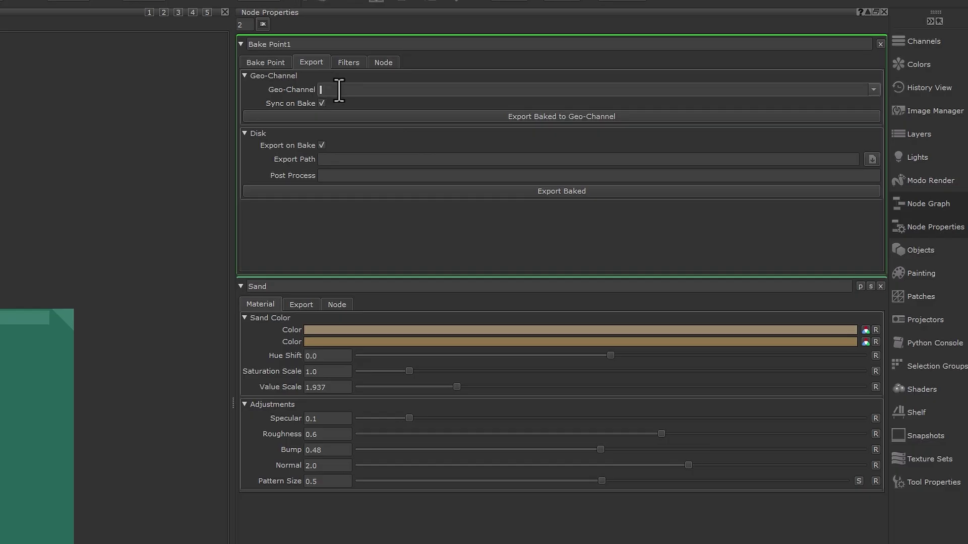
{"action": "type", "text": "_"}
{"action": "key", "text": "Return"}
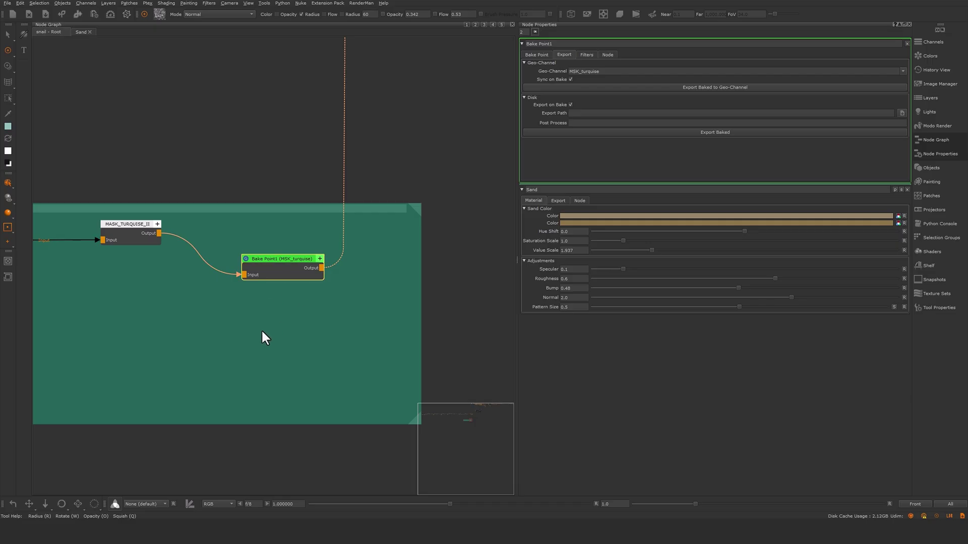
- Create two Color nodes in the empty area beside the backdrop and combine them with a Merge node
{"action": "scroll", "coordinate": [262, 330], "scroll_direction": "down", "scroll_amount": 4}
{"action": "middle_click_drag", "start_coordinate": [137, 253], "coordinate": [308, 346]}
{"action": "scroll", "coordinate": [307, 305], "scroll_direction": "down", "scroll_amount": 4}
{"action": "scroll", "coordinate": [261, 289], "scroll_direction": "up", "scroll_amount": 6}
{"action": "middle_click_drag", "start_coordinate": [448, 325], "coordinate": [324, 314]}
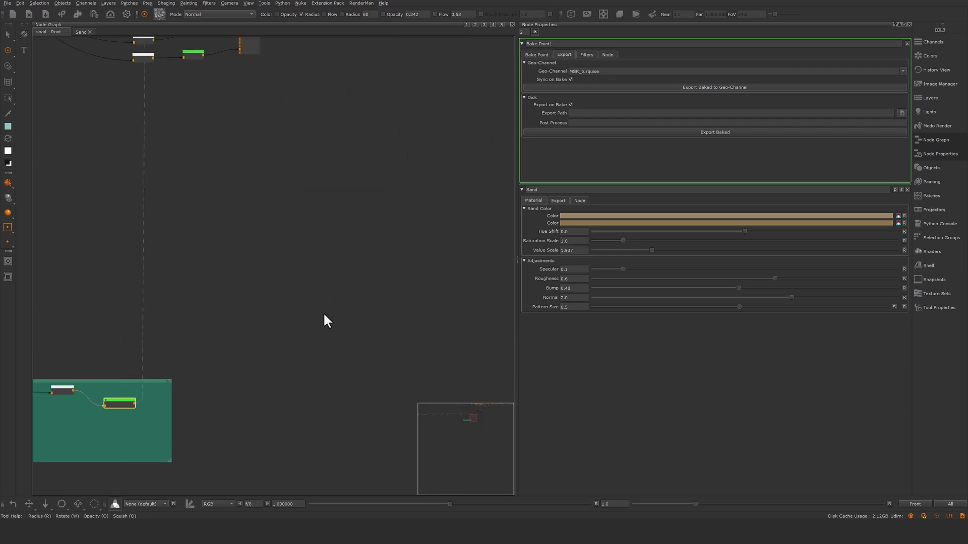
{"action": "scroll", "coordinate": [367, 352], "scroll_direction": "down", "scroll_amount": 4}
{"action": "key", "text": "Tab"}
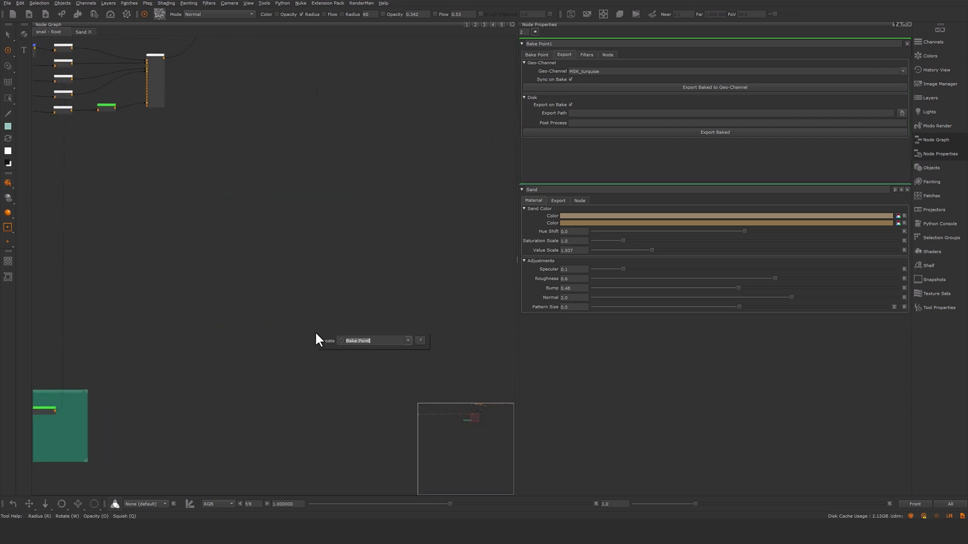
{"action": "key", "text": "Down"}
{"action": "key", "text": "Escape"}
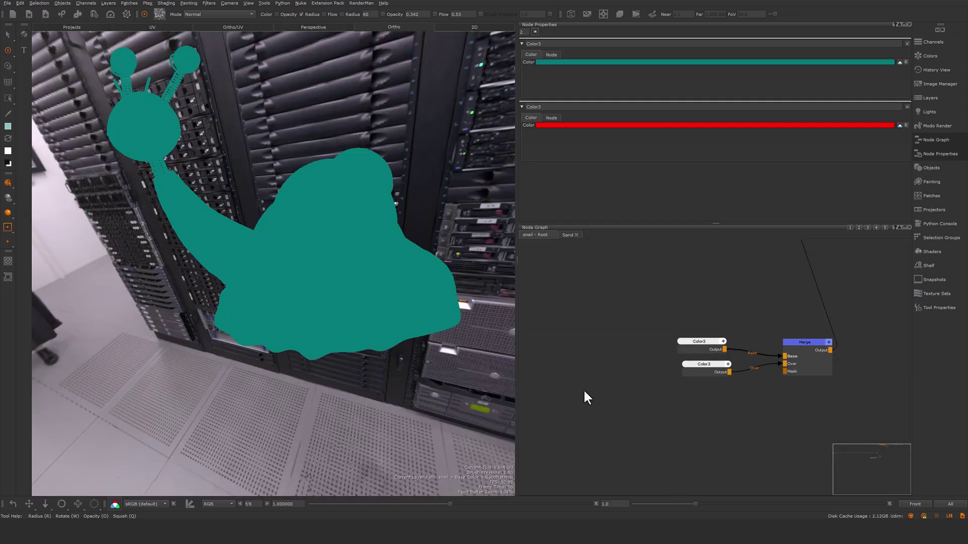
- Add a Geo-Channel node below the Color nodes, assign it the MSK_turquise channel and show it in the viewport
{"action": "scroll", "coordinate": [594, 401], "scroll_direction": "down", "scroll_amount": 5}
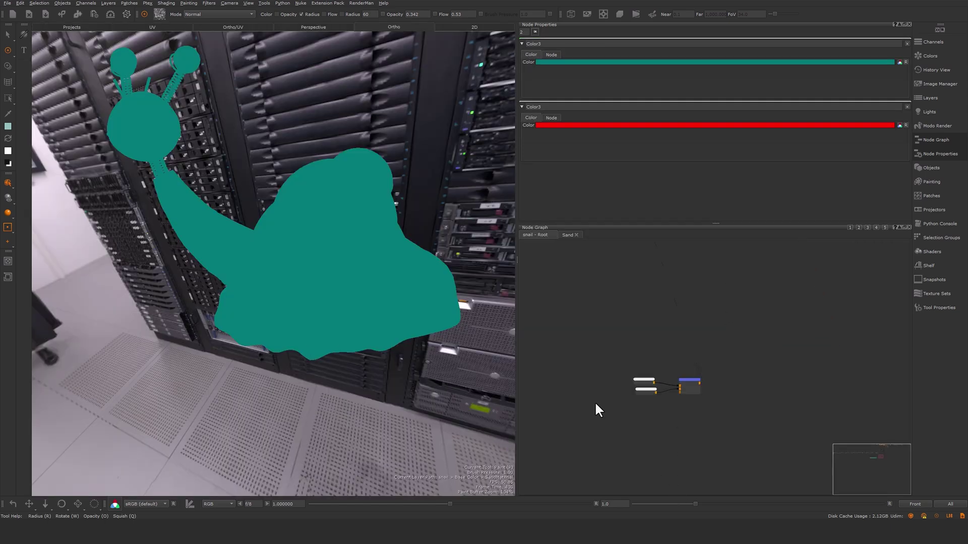
{"action": "middle_click_drag", "start_coordinate": [594, 401], "coordinate": [693, 365]}
{"action": "scroll", "coordinate": [761, 386], "scroll_direction": "down", "scroll_amount": 3}
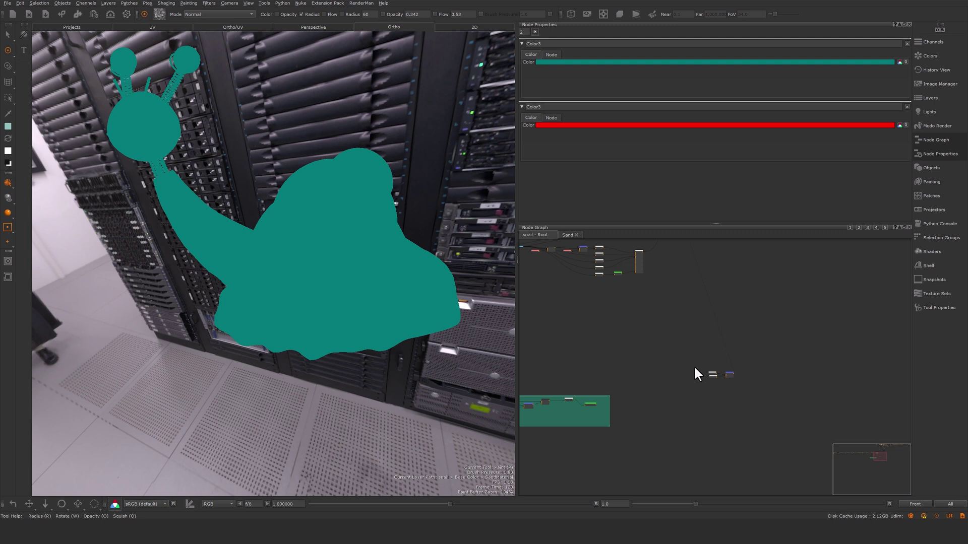
{"action": "scroll", "coordinate": [697, 369], "scroll_direction": "up", "scroll_amount": 6}
{"action": "middle_click_drag", "start_coordinate": [765, 434], "coordinate": [649, 393]}
{"action": "scroll", "coordinate": [647, 395], "scroll_direction": "up", "scroll_amount": 2}
{"action": "key", "text": "Tab"}
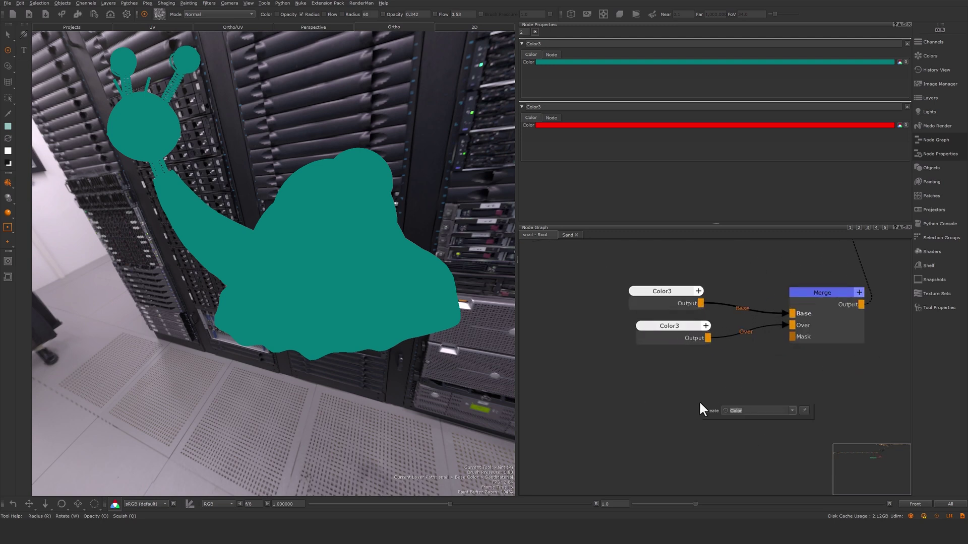
{"action": "type", "text": "geo"}
{"action": "key", "text": "Return"}
{"action": "left_click", "coordinate": [897, 63]}
{"action": "left_click", "coordinate": [600, 80]}
{"action": "left_click_drag", "start_coordinate": [718, 415], "coordinate": [686, 415]}
{"action": "key", "text": "1"}
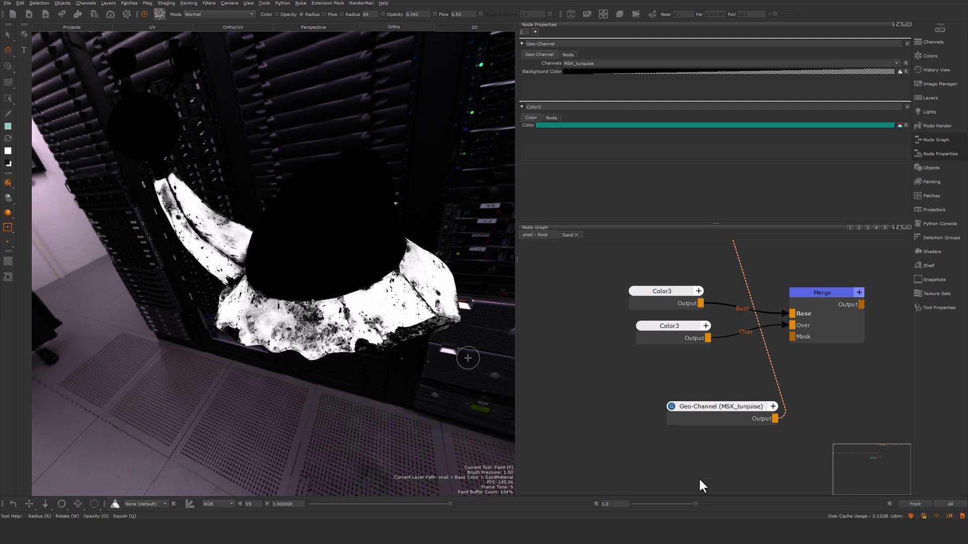
- Connect the Geo-Channel node to the Merge node's Mask input and show the masked turquoise result on the snail
{"action": "left_click_drag", "start_coordinate": [746, 420], "coordinate": [803, 338]}
{"action": "key", "text": "1"}
{"action": "mouse_move", "coordinate": [379, 329]}
{"action": "left_mouse_down", "text": "alt"}
{"action": "mouse_move", "coordinate": [368, 333]}
{"action": "mouse_move", "coordinate": [390, 325]}
{"action": "left_mouse_up", "text": "alt"}
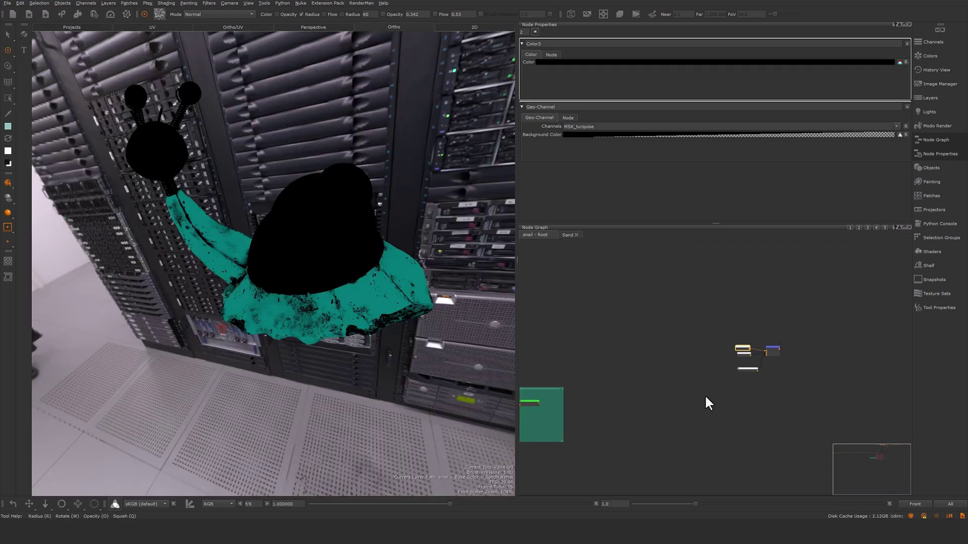
- Rearrange the MASK_TURQUISE_II and bake point nodes in the backdrop to leave room between them
{"action": "middle_click_drag", "start_coordinate": [523, 422], "coordinate": [752, 391]}
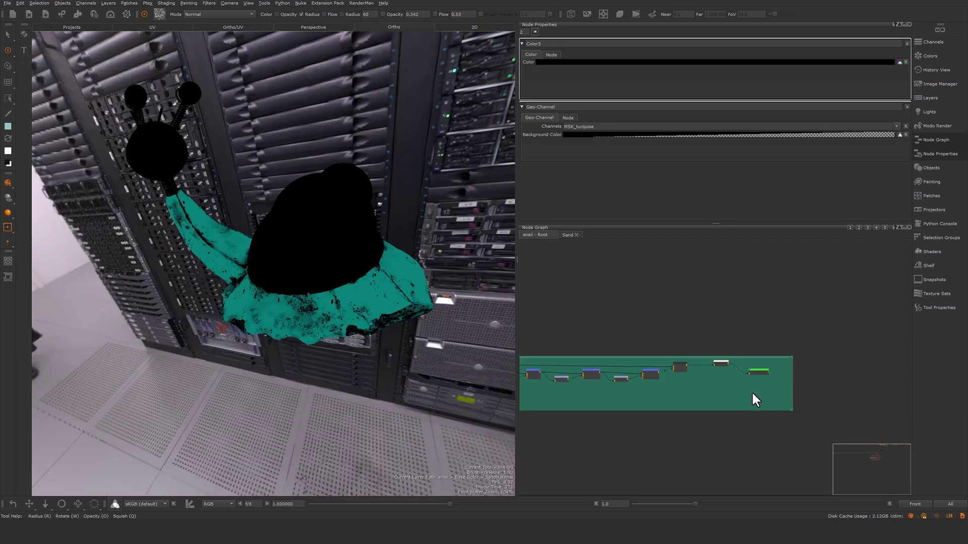
{"action": "scroll", "coordinate": [752, 390], "scroll_direction": "up", "scroll_amount": 5}
{"action": "left_click_drag", "start_coordinate": [760, 341], "coordinate": [788, 312]}
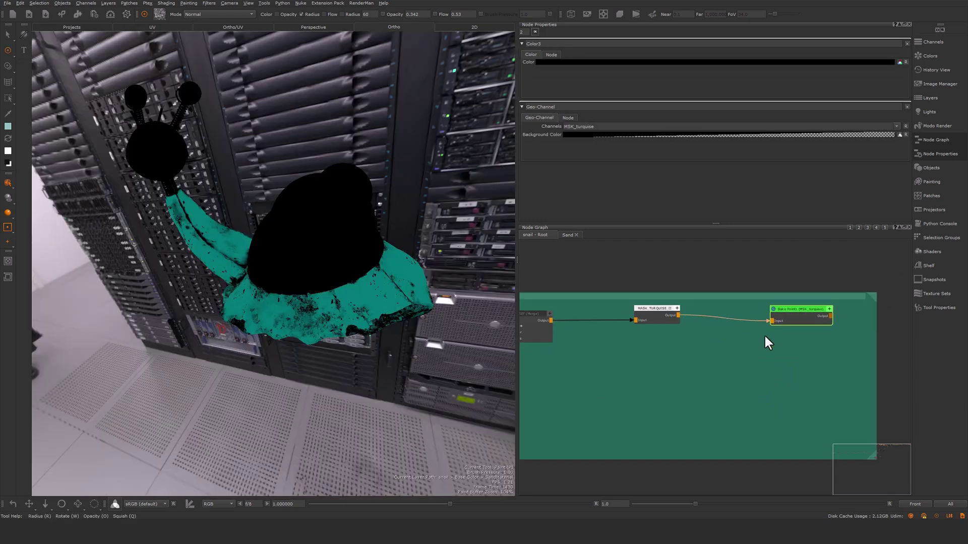
{"action": "left_click", "coordinate": [676, 339]}
{"action": "left_click_drag", "start_coordinate": [650, 308], "coordinate": [637, 311]}
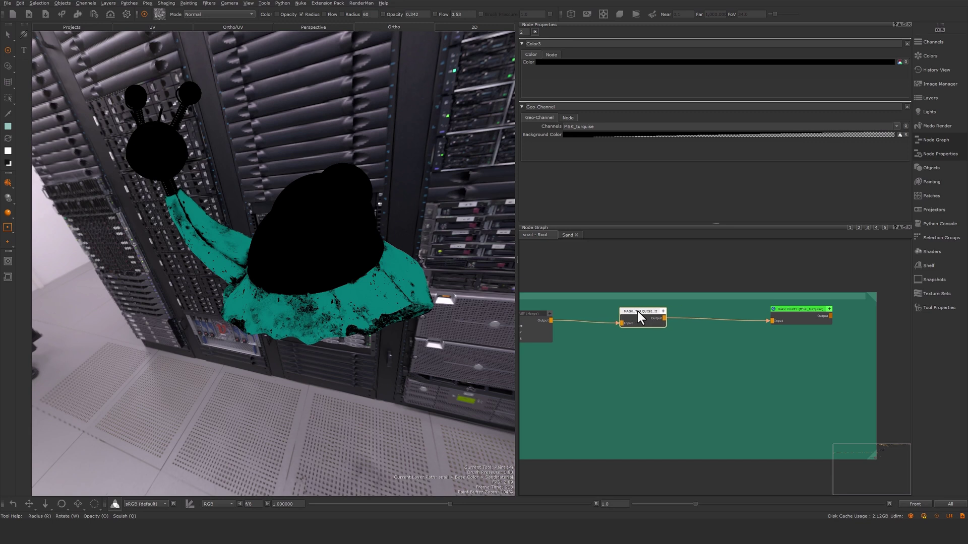
- Insert a Merge node before the bake point, feed a Paint node into Over, and paint black on the snail's mask
{"action": "key", "text": "m"}
{"action": "left_click_drag", "start_coordinate": [712, 312], "coordinate": [712, 316]}
{"action": "left_click", "coordinate": [618, 396]}
{"action": "key", "text": "p"}
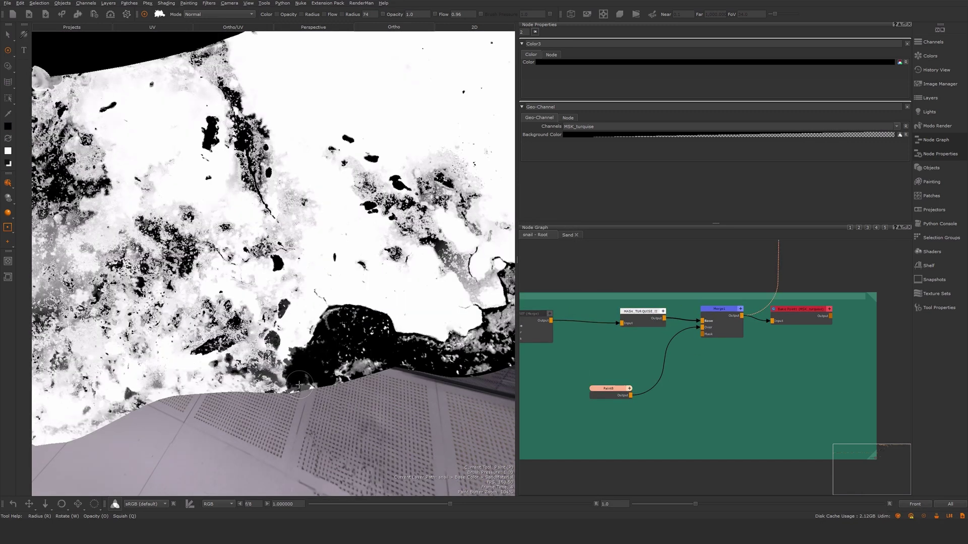
{"action": "mouse_move", "coordinate": [299, 385]}
{"action": "left_mouse_down"}
{"action": "mouse_move", "coordinate": [404, 323]}
{"action": "mouse_move", "coordinate": [440, 332]}
{"action": "mouse_move", "coordinate": [355, 315]}
{"action": "left_mouse_up"}
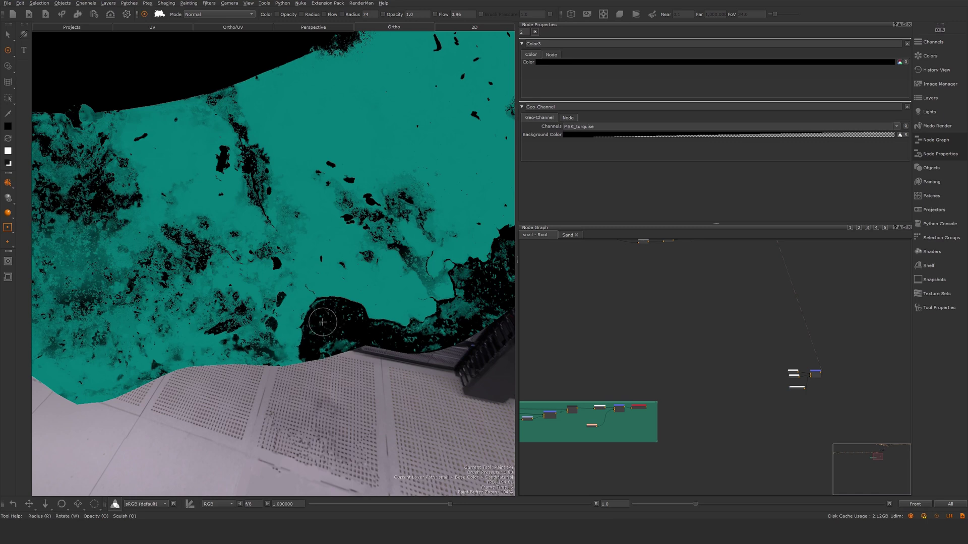
- Open the outdated MSK_turquise bake point's properties, rebake it, and inspect the updated mask on the snail
{"action": "scroll", "coordinate": [637, 402], "scroll_direction": "up", "scroll_amount": 6}
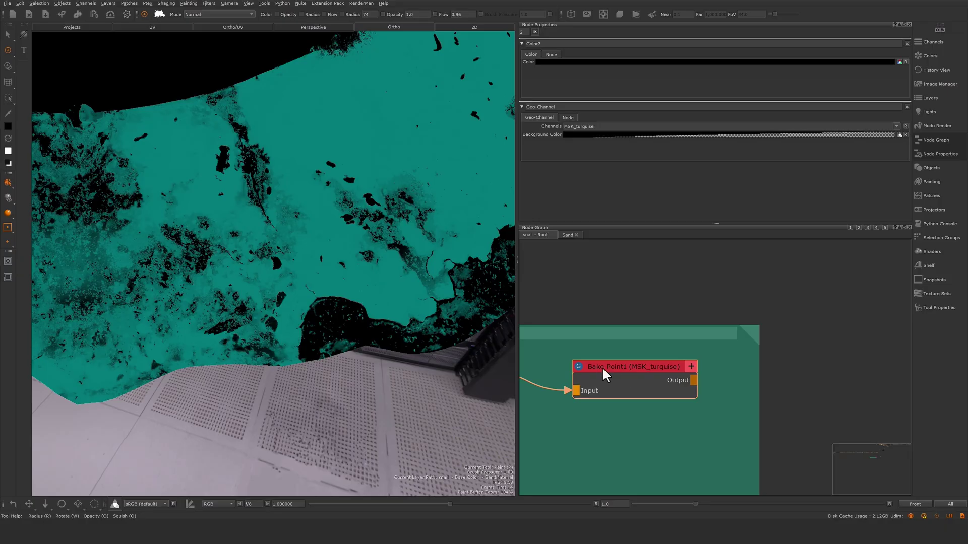
{"action": "scroll", "coordinate": [607, 373], "scroll_direction": "down", "scroll_amount": 3}
{"action": "double_click", "coordinate": [611, 379]}
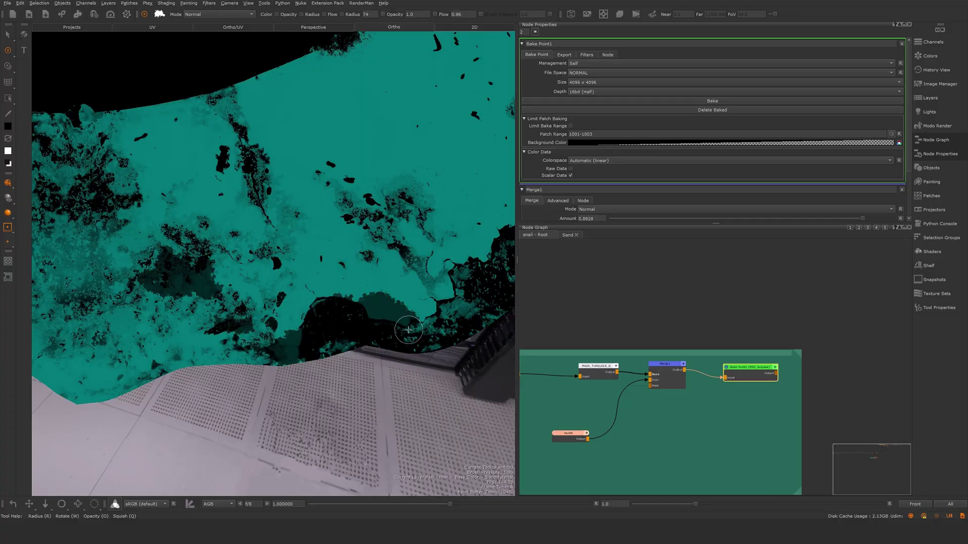
{"action": "middle_click_drag", "start_coordinate": [399, 303], "coordinate": [382, 304], "text": "alt"}
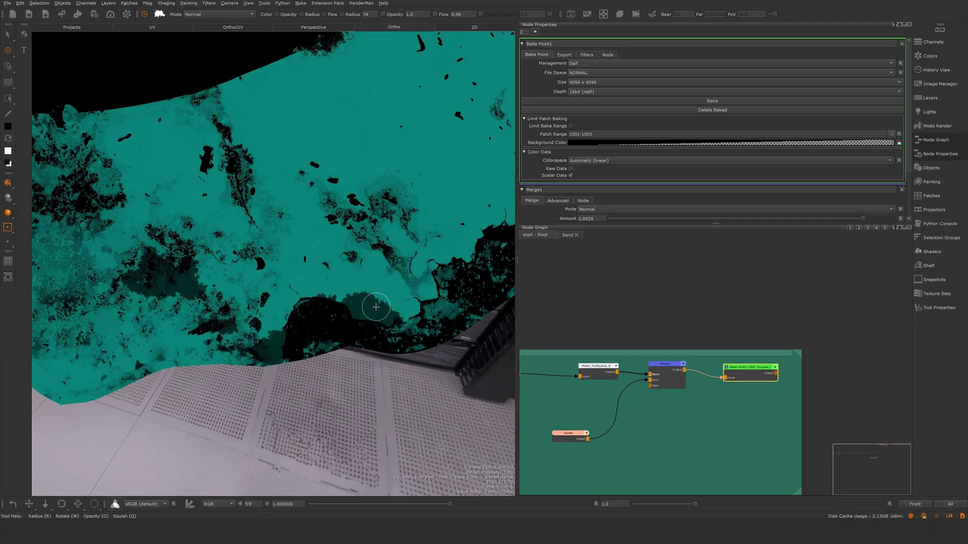
{"action": "right_click_drag", "start_coordinate": [376, 307], "coordinate": [291, 304], "text": "alt"}
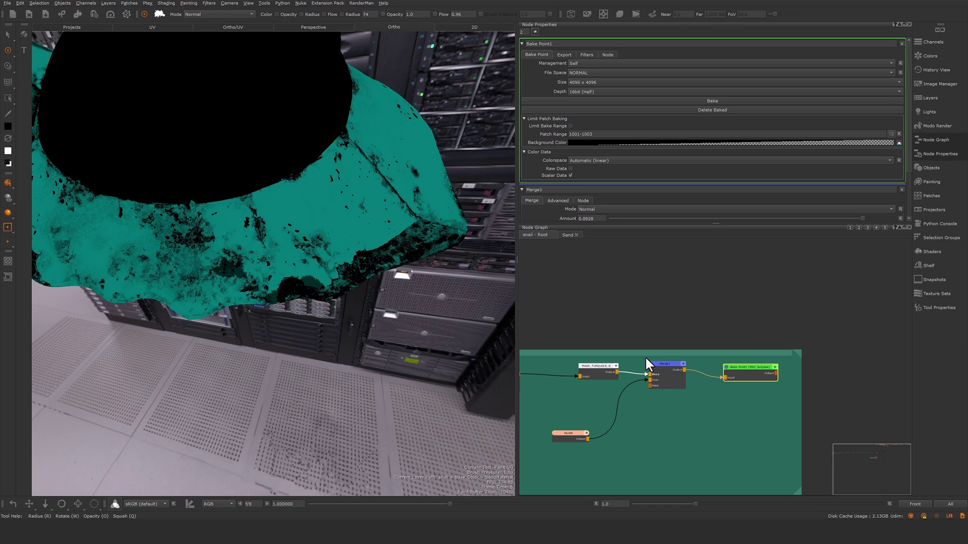
{"action": "scroll", "coordinate": [645, 356], "scroll_direction": "down", "scroll_amount": 3}
{"action": "left_click_drag", "start_coordinate": [691, 369], "coordinate": [689, 370]}
{"action": "right_click_drag", "start_coordinate": [302, 324], "coordinate": [319, 320], "text": "alt"}
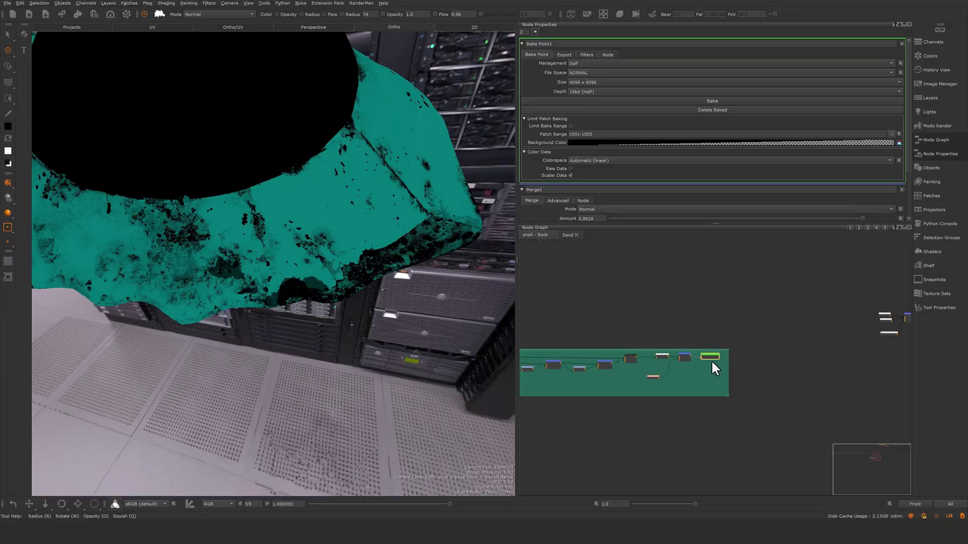
- Add a Teleport Broadcast node on channel M_T fed by Merge1, and a matching Receiver beside the Color nodes
{"action": "middle_click_drag", "start_coordinate": [754, 358], "coordinate": [739, 365]}
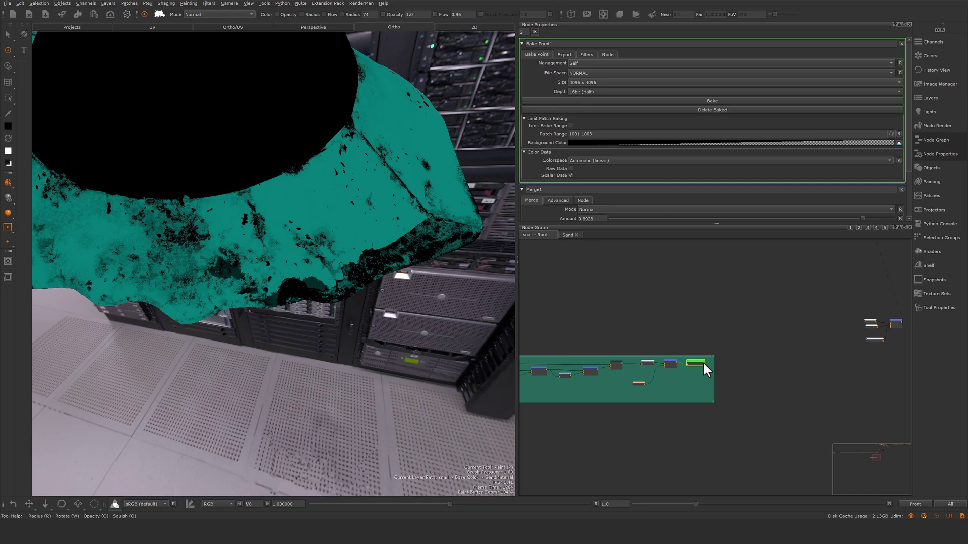
{"action": "left_click", "coordinate": [794, 403]}
{"action": "scroll", "coordinate": [759, 381], "scroll_direction": "up", "scroll_amount": 5}
{"action": "key", "text": "Tab"}
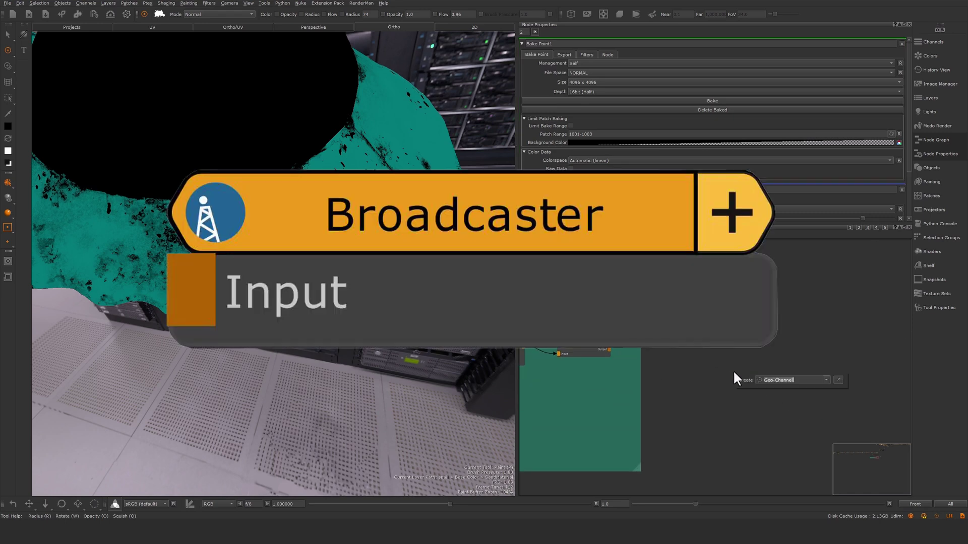
{"action": "type", "text": "te"}
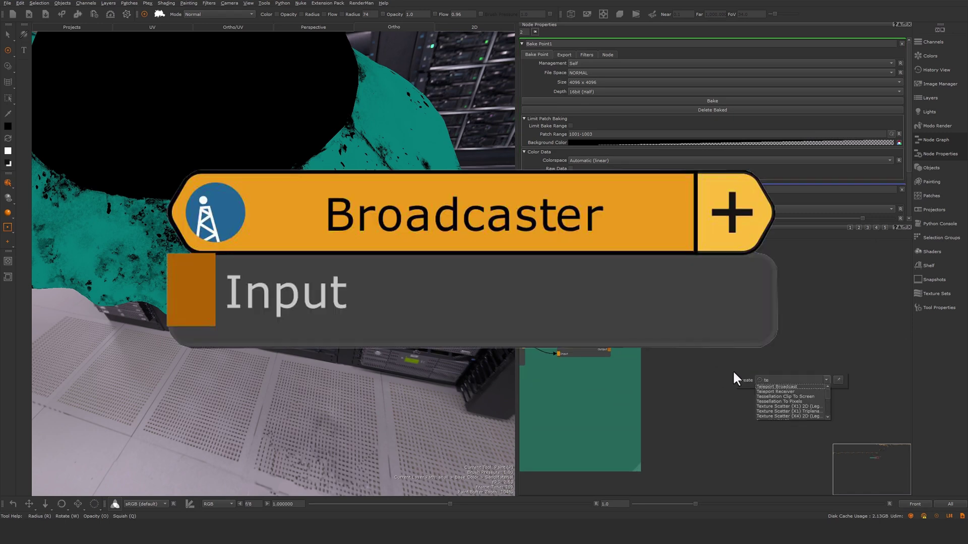
{"action": "key", "text": "Return"}
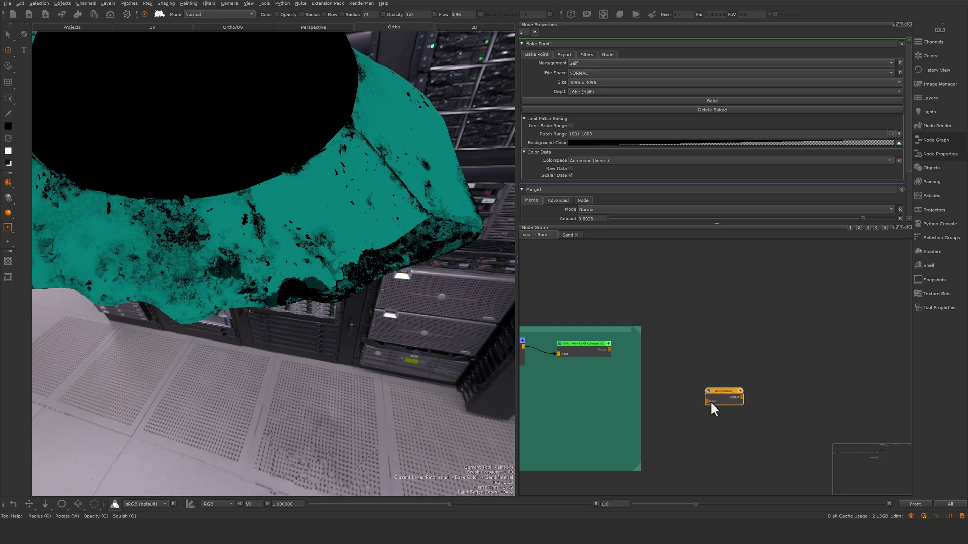
{"action": "left_click_drag", "start_coordinate": [706, 401], "coordinate": [550, 390]}
{"action": "left_click_drag", "start_coordinate": [528, 352], "coordinate": [567, 344]}
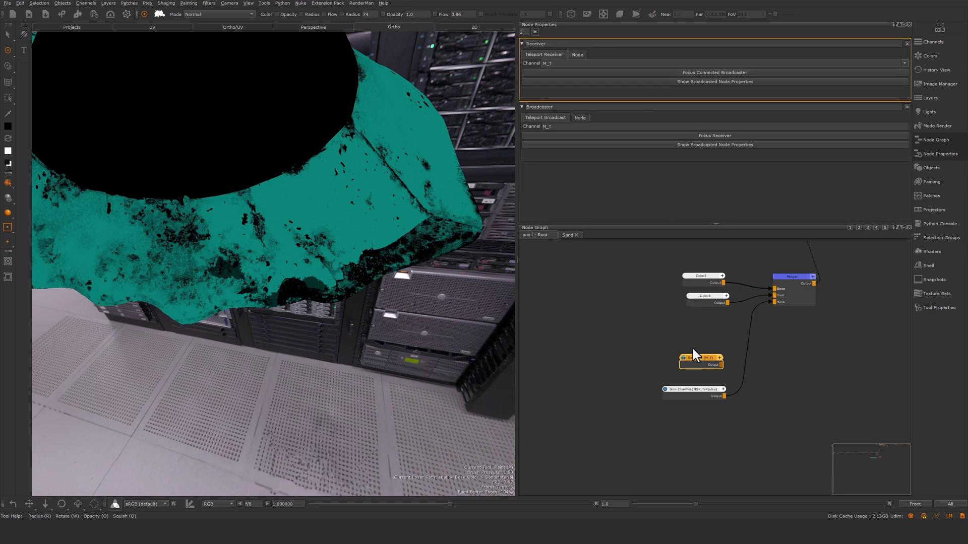
- Connect the M_T Receiver to the Merge node's Mask input in place of the Geo-Channel node
{"action": "left_click_drag", "start_coordinate": [692, 349], "coordinate": [773, 304]}
{"action": "scroll", "coordinate": [649, 446], "scroll_direction": "down", "scroll_amount": 3}
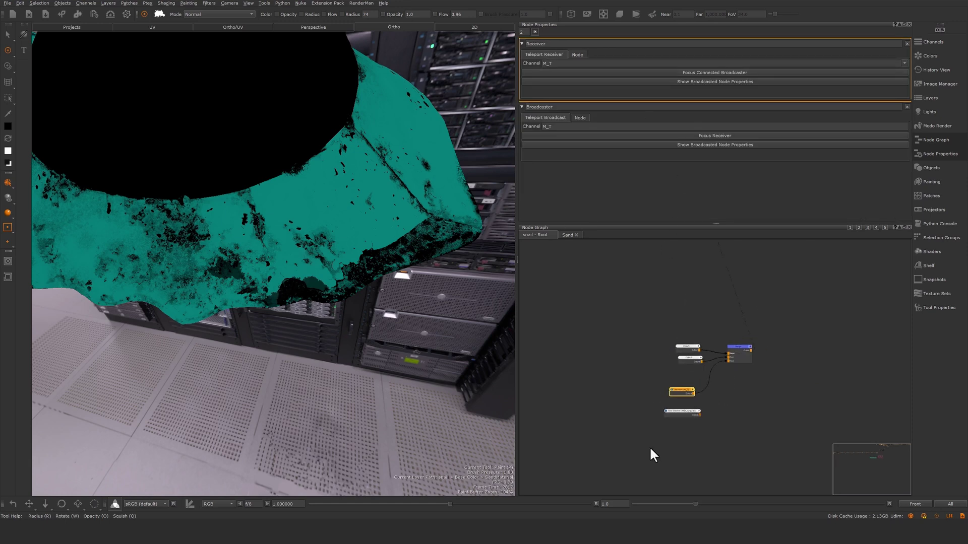
{"action": "middle_click_drag", "start_coordinate": [649, 446], "coordinate": [731, 432]}
{"action": "left_click", "coordinate": [585, 333]}
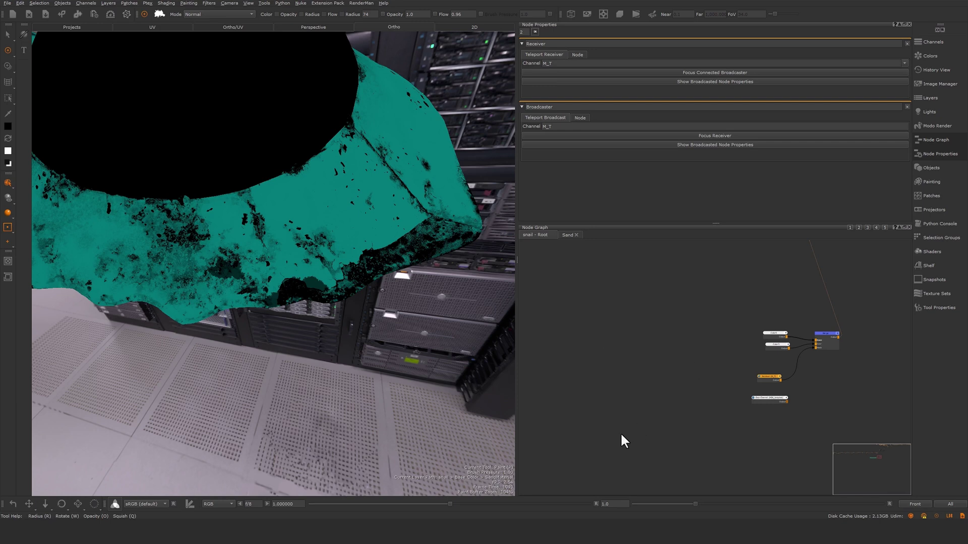
- Set the Merge1 node's amount to 1.0 in the backdrop chain
{"action": "middle_click_drag", "start_coordinate": [610, 436], "coordinate": [877, 388]}
{"action": "scroll", "coordinate": [661, 370], "scroll_direction": "up", "scroll_amount": 2}
{"action": "left_click", "coordinate": [651, 359]}
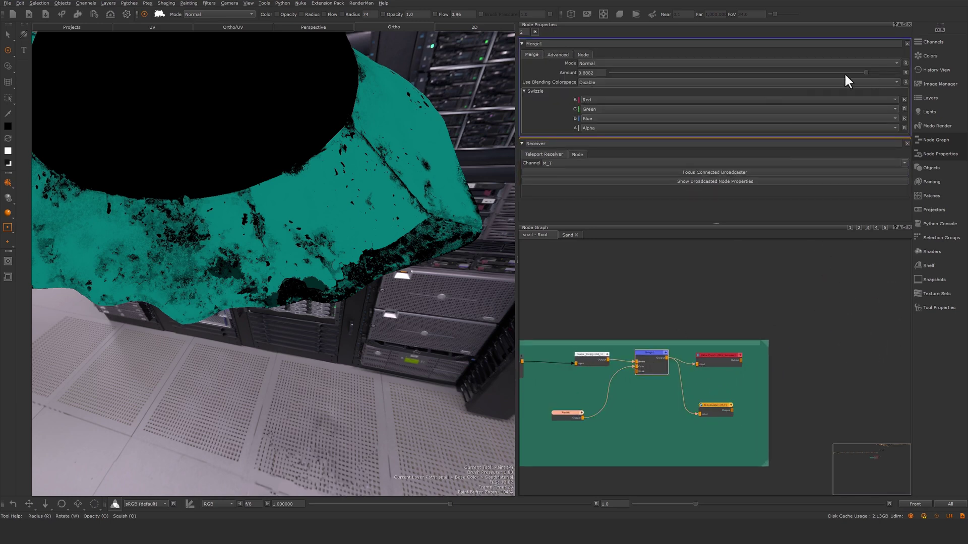
{"action": "left_click_drag", "start_coordinate": [845, 75], "coordinate": [886, 75]}
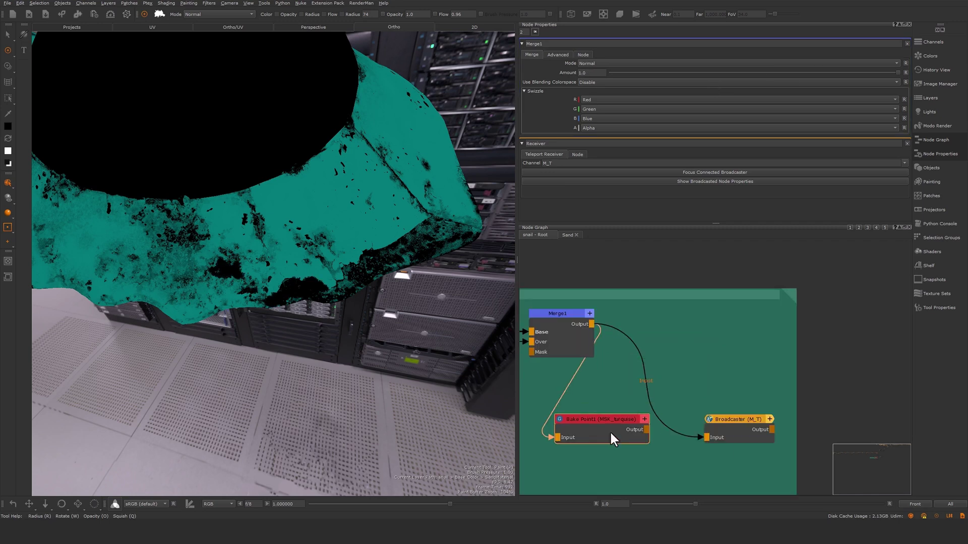
- Insert the MSK_turquise Bake Point between Merge1 and the M_T Broadcaster, and disable the Bake Point
{"action": "left_click_drag", "start_coordinate": [610, 432], "coordinate": [701, 336]}
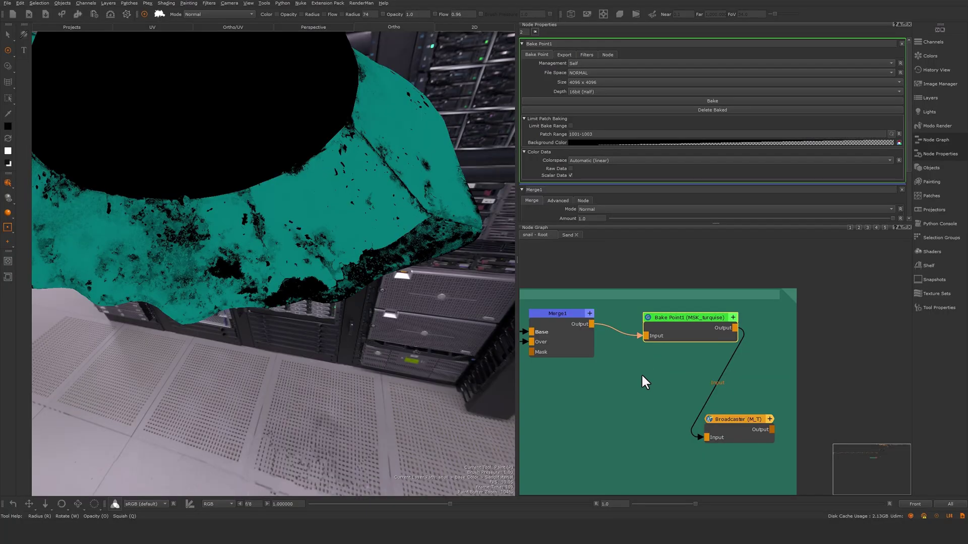
{"action": "scroll", "coordinate": [641, 381], "scroll_direction": "down", "scroll_amount": 3}
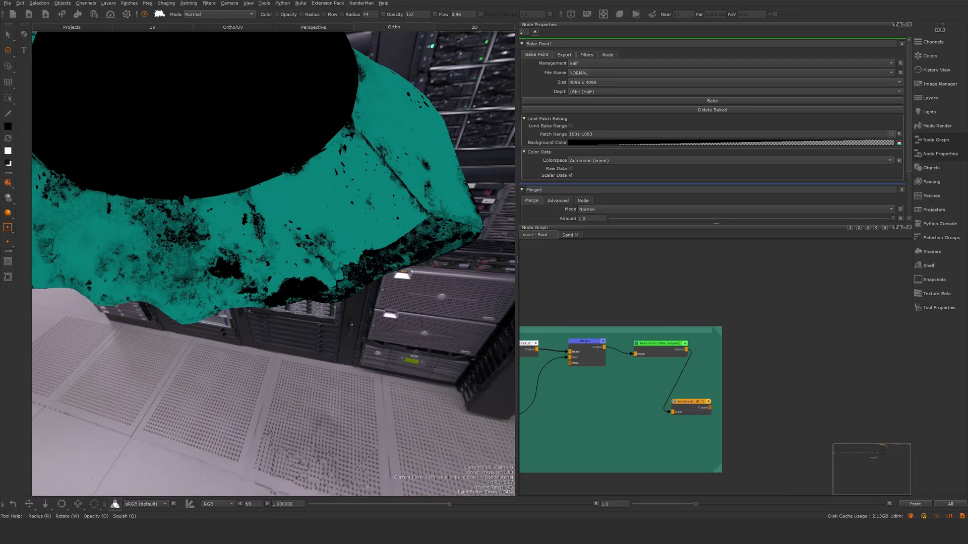
{"action": "left_click", "coordinate": [662, 348]}
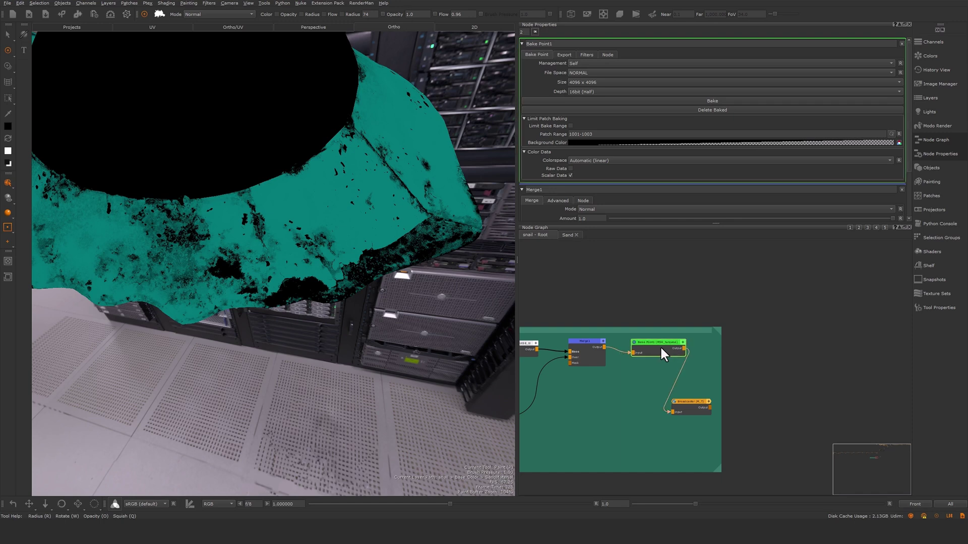
- Set the Merge1 node's amount to 0.6475 and inspect the live mask up close on the snail
{"action": "left_click", "coordinate": [587, 352]}
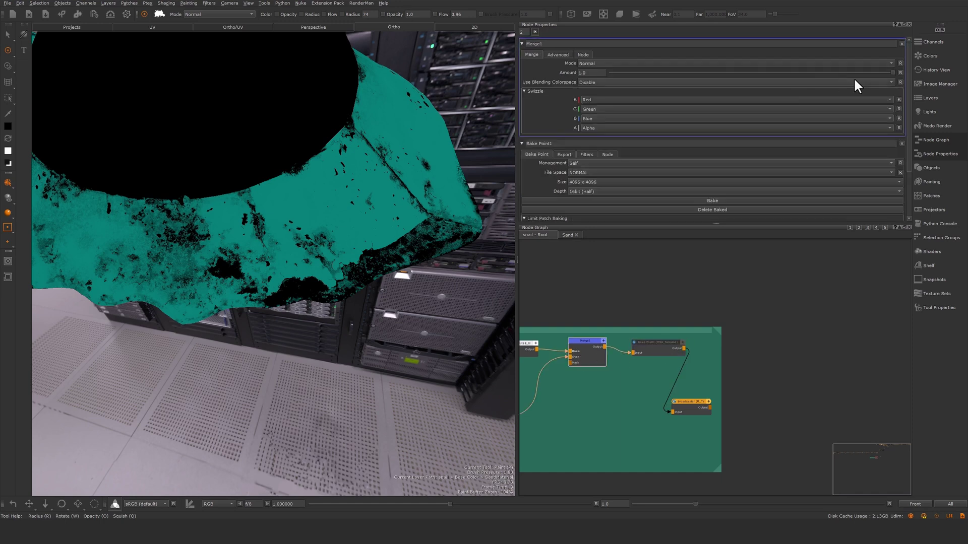
{"action": "left_click_drag", "start_coordinate": [891, 73], "coordinate": [792, 72]}
{"action": "right_click_drag", "start_coordinate": [357, 341], "coordinate": [372, 321], "text": "alt"}
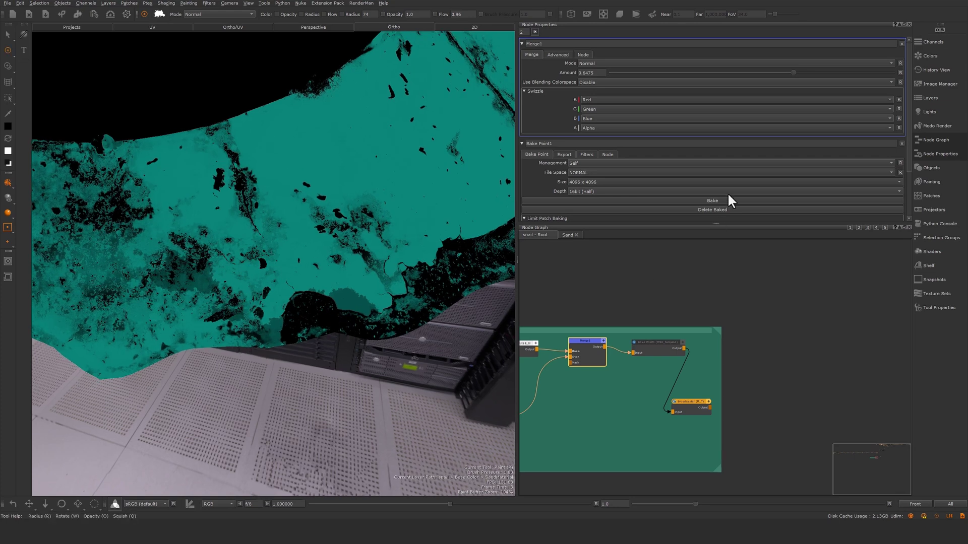
- Re-enable and rebake the MSK_turquise Bake Point, and examine the M_T Broadcaster that it feeds
{"action": "left_click", "coordinate": [648, 341]}
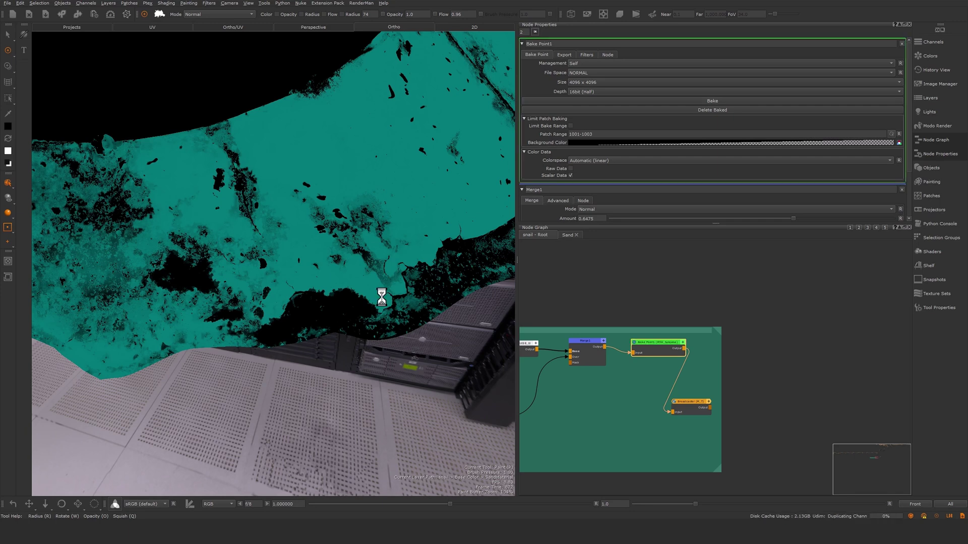
{"action": "mouse_move", "coordinate": [380, 292]}
{"action": "left_mouse_down", "text": "alt"}
{"action": "mouse_move", "coordinate": [347, 341]}
{"action": "mouse_move", "coordinate": [337, 317]}
{"action": "left_mouse_up", "text": "alt"}
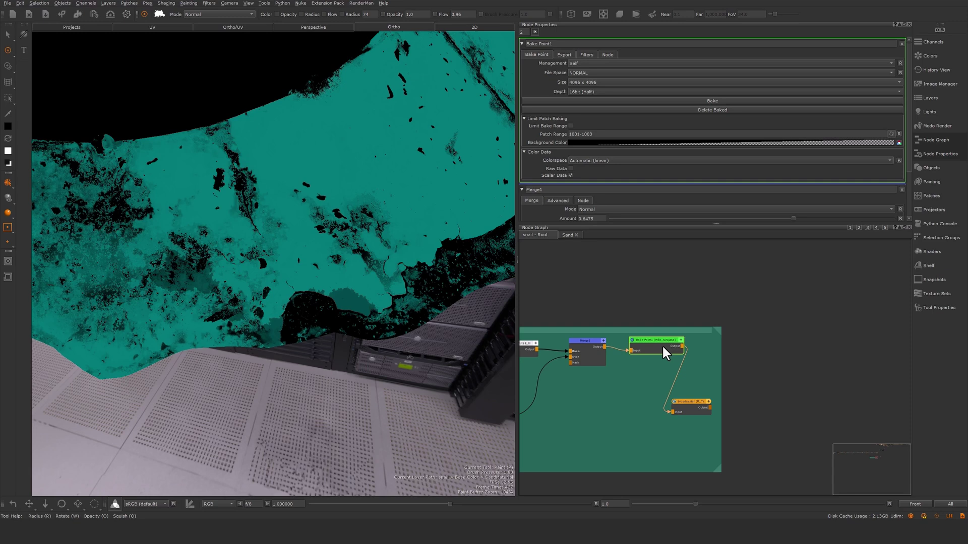
{"action": "left_click", "coordinate": [681, 406]}
{"action": "scroll", "coordinate": [682, 403], "scroll_direction": "up", "scroll_amount": 3}
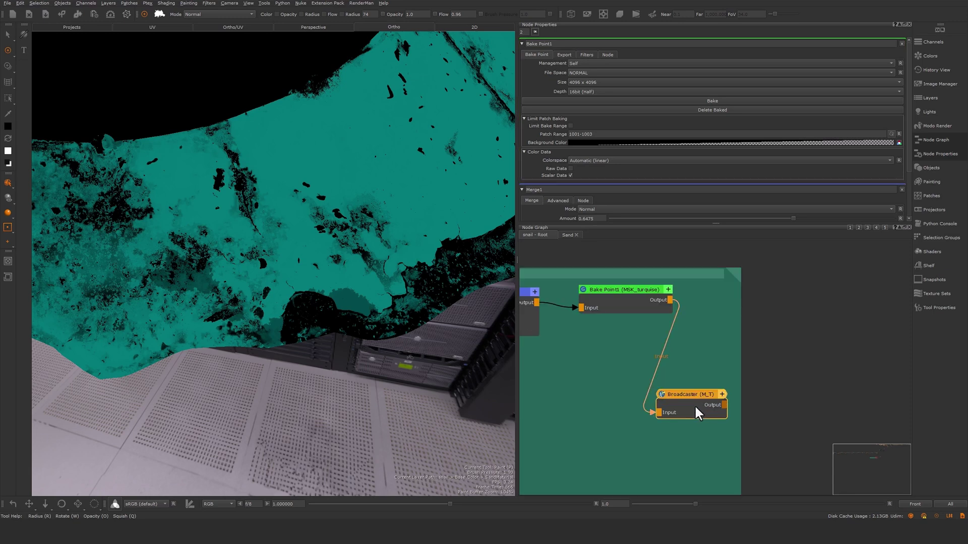
{"action": "left_click_drag", "start_coordinate": [695, 406], "coordinate": [693, 402]}
{"action": "left_click_drag", "start_coordinate": [342, 361], "coordinate": [311, 358], "text": "alt"}
{"action": "scroll", "coordinate": [680, 439], "scroll_direction": "up", "scroll_amount": 2}
{"action": "left_click_drag", "start_coordinate": [702, 357], "coordinate": [700, 362]}
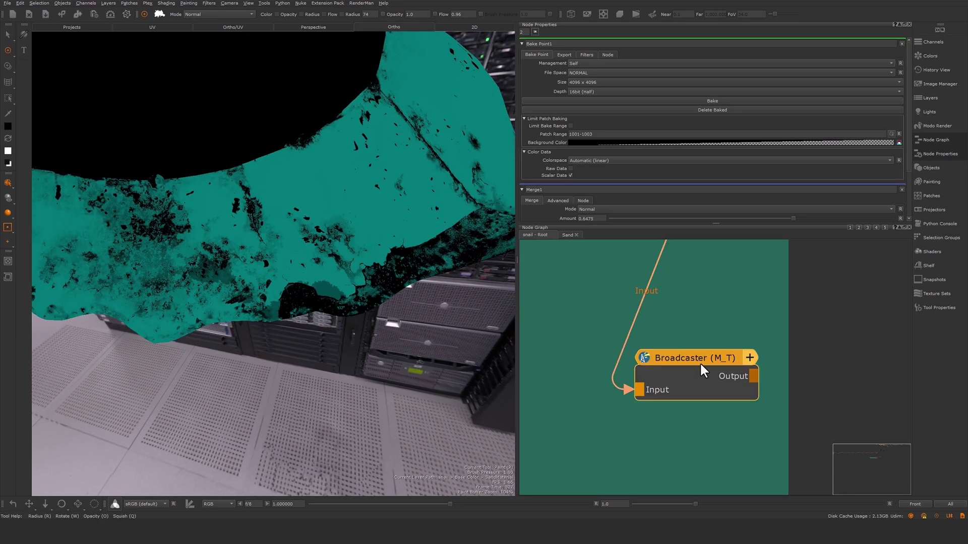
- Add another Teleport Receiver node in the empty area below the main node chain
{"action": "scroll", "coordinate": [698, 364], "scroll_direction": "down", "scroll_amount": 3}
{"action": "scroll", "coordinate": [761, 362], "scroll_direction": "down", "scroll_amount": 5}
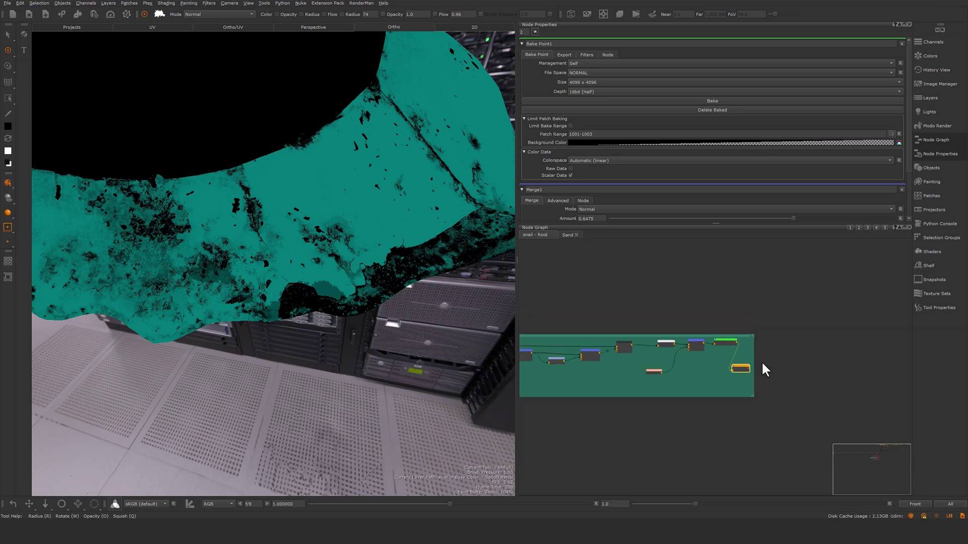
{"action": "middle_click_drag", "start_coordinate": [749, 338], "coordinate": [696, 363]}
{"action": "middle_click_drag", "start_coordinate": [786, 342], "coordinate": [897, 399]}
{"action": "middle_click_drag", "start_coordinate": [808, 359], "coordinate": [895, 386]}
{"action": "scroll", "coordinate": [779, 349], "scroll_direction": "down", "scroll_amount": 1}
{"action": "middle_click_drag", "start_coordinate": [773, 347], "coordinate": [794, 401]}
{"action": "scroll", "coordinate": [690, 372], "scroll_direction": "up", "scroll_amount": 3}
{"action": "key", "text": "Tab"}
{"action": "type", "text": "tele"}
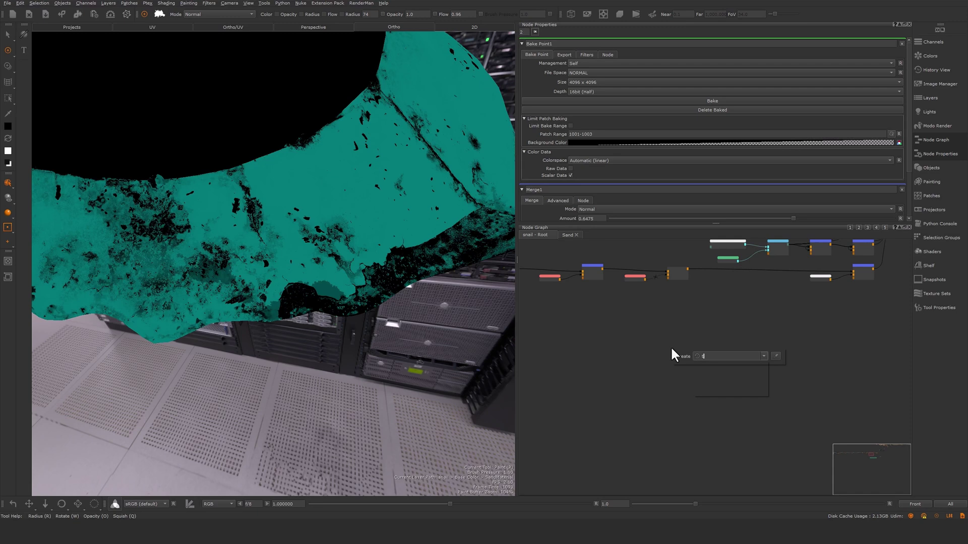
{"action": "key", "text": "Down"}
{"action": "key", "text": "Down"}
{"action": "key", "text": "Return"}
- Open the new M_T Receiver's properties and view its output on the snail
{"action": "scroll", "coordinate": [675, 343], "scroll_direction": "up", "scroll_amount": 5}
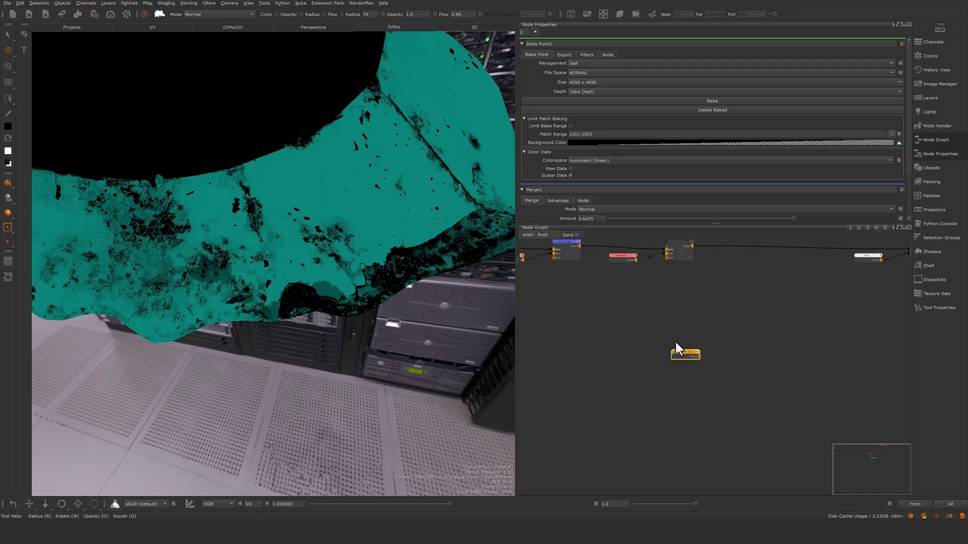
{"action": "double_click", "coordinate": [686, 372]}
{"action": "scroll", "coordinate": [683, 365], "scroll_direction": "down", "scroll_amount": 5}
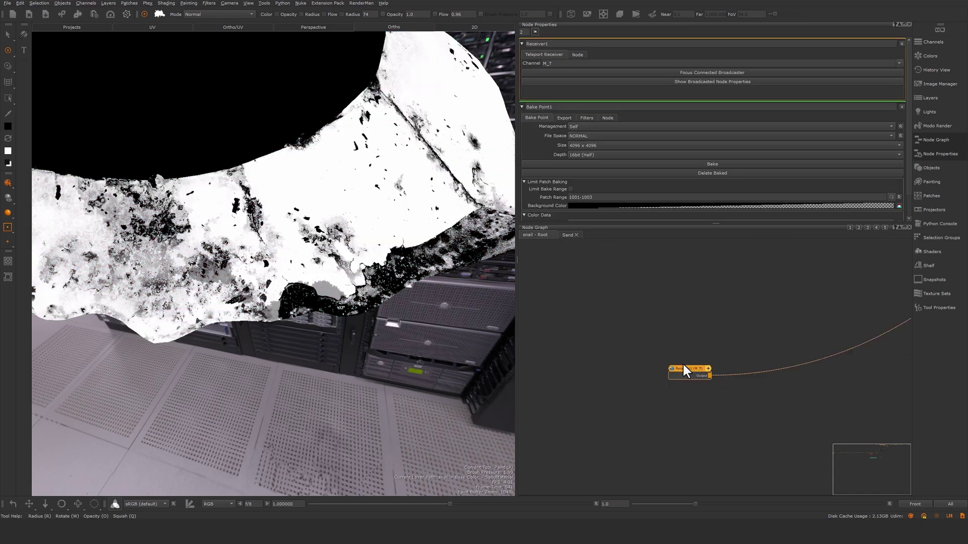
- Duplicate the new M_T Receiver and place the copy above the main node chain
{"action": "left_click", "coordinate": [686, 385]}
{"action": "key", "text": "ctrl+c"}
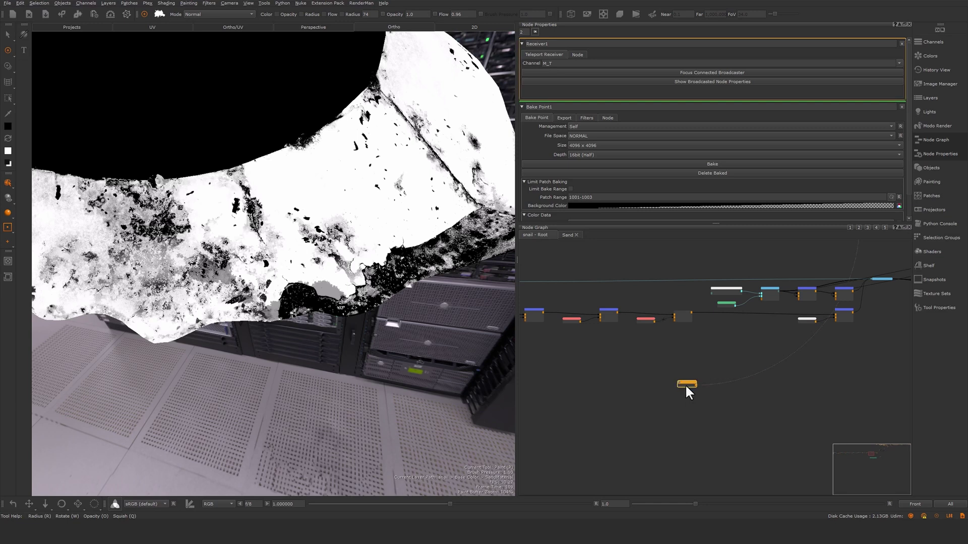
{"action": "key", "text": "ctrl+v"}
{"action": "left_click_drag", "start_coordinate": [689, 390], "coordinate": [596, 251]}
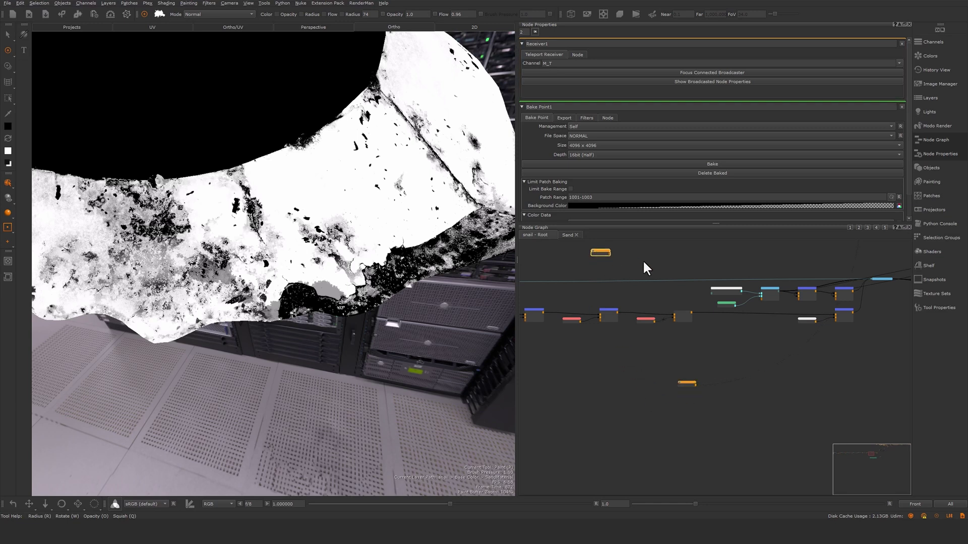
{"action": "scroll", "coordinate": [756, 396], "scroll_direction": "down", "scroll_amount": 3}
{"action": "middle_click_drag", "start_coordinate": [752, 421], "coordinate": [681, 333]}
{"action": "scroll", "coordinate": [838, 381], "scroll_direction": "up", "scroll_amount": 6}
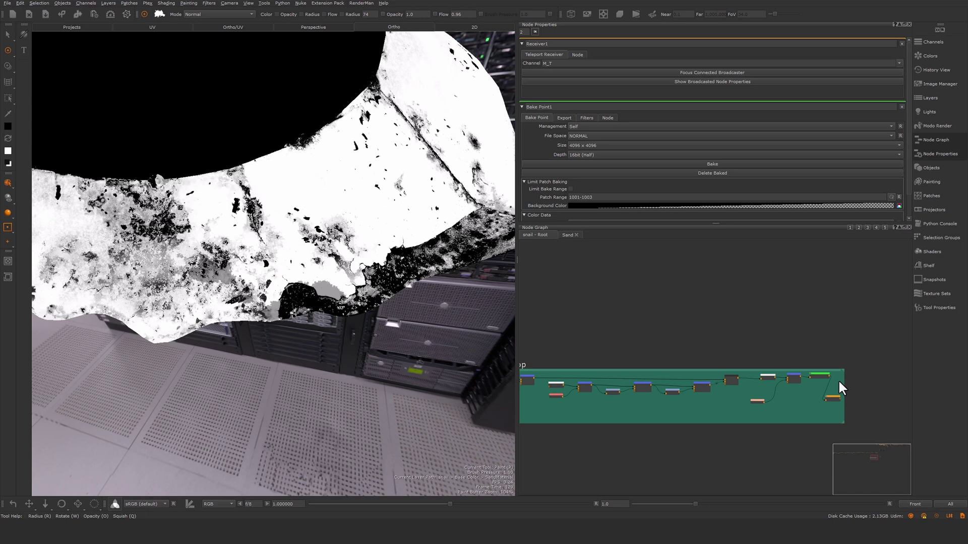
{"action": "scroll", "coordinate": [692, 412], "scroll_direction": "down", "scroll_amount": 6}
{"action": "scroll", "coordinate": [594, 316], "scroll_direction": "down", "scroll_amount": 1}
{"action": "middle_click_drag", "start_coordinate": [566, 280], "coordinate": [610, 356]}
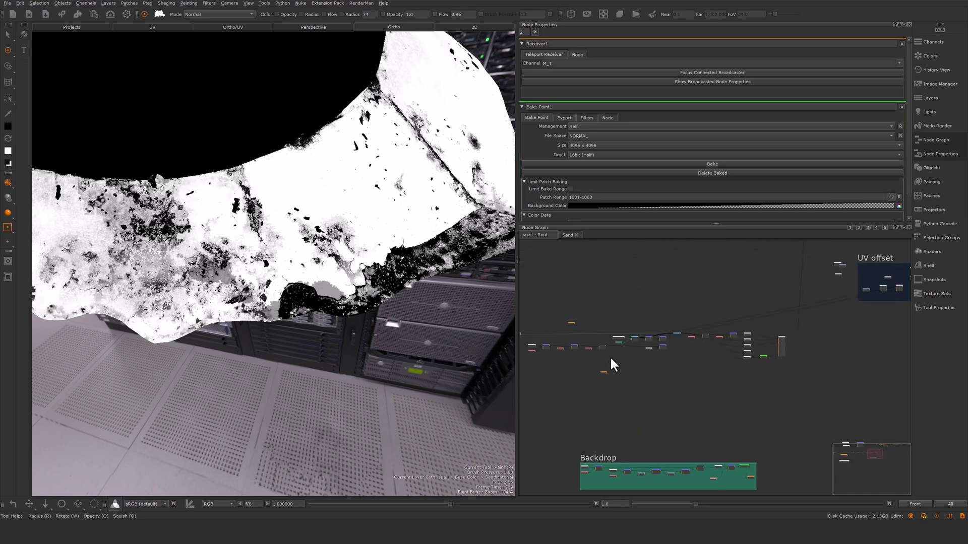